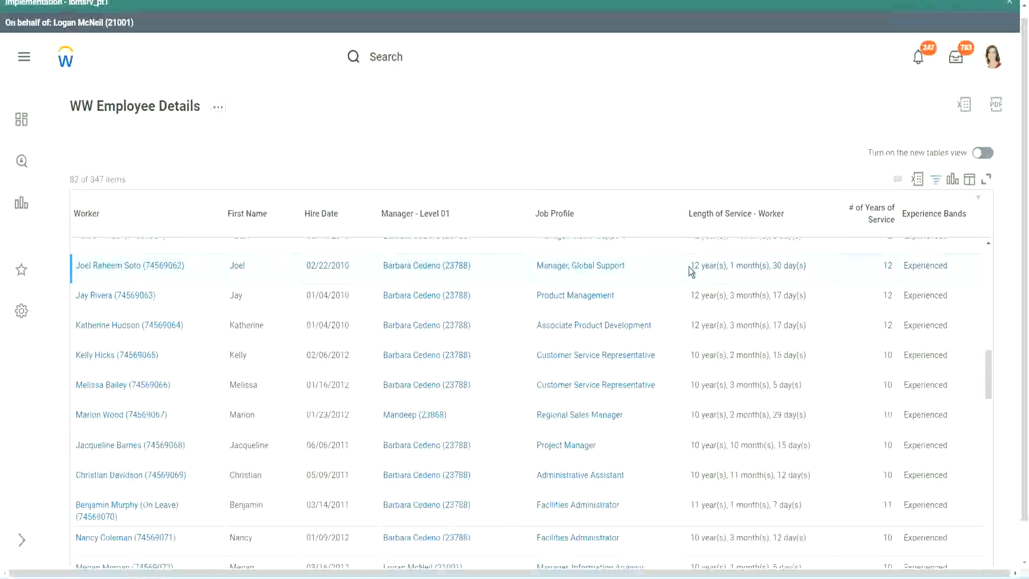
- Compare several workers' Length of Service - Worker values with their # of Years of Service values in the WW Employee Details report
left_click_drag(690, 266, 788, 266)
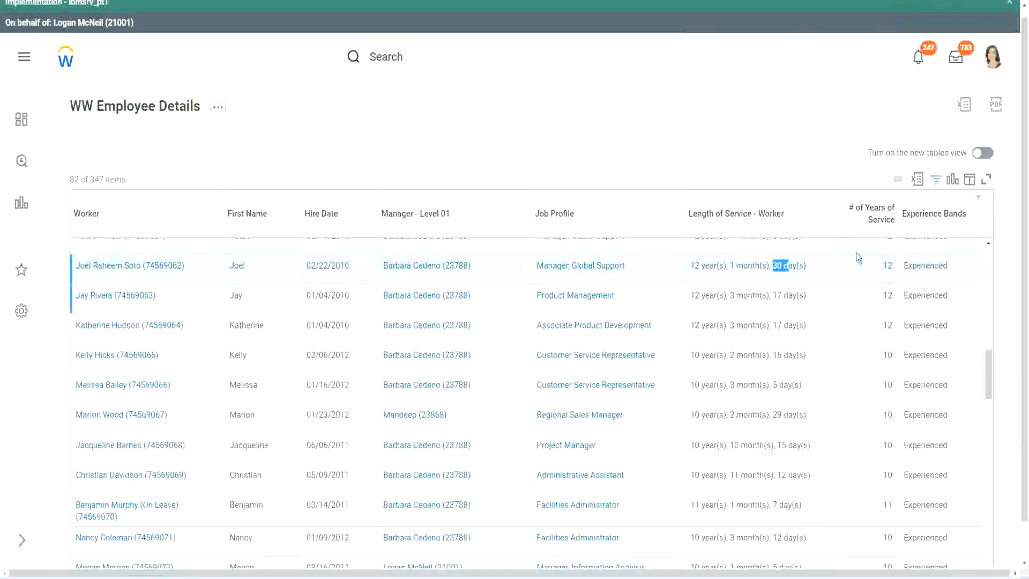
left_click(861, 276)
double_click(861, 276)
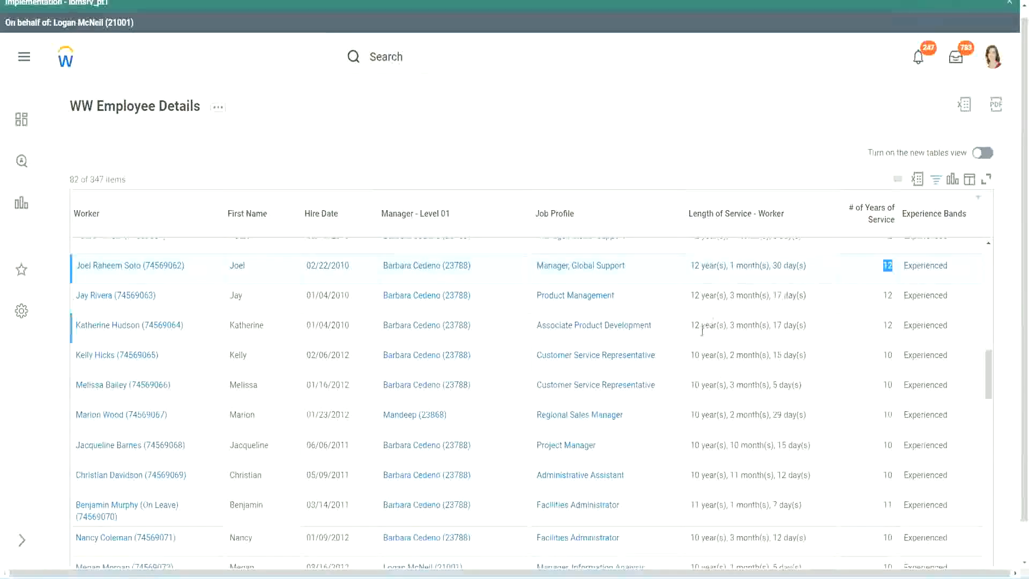
left_click(710, 475)
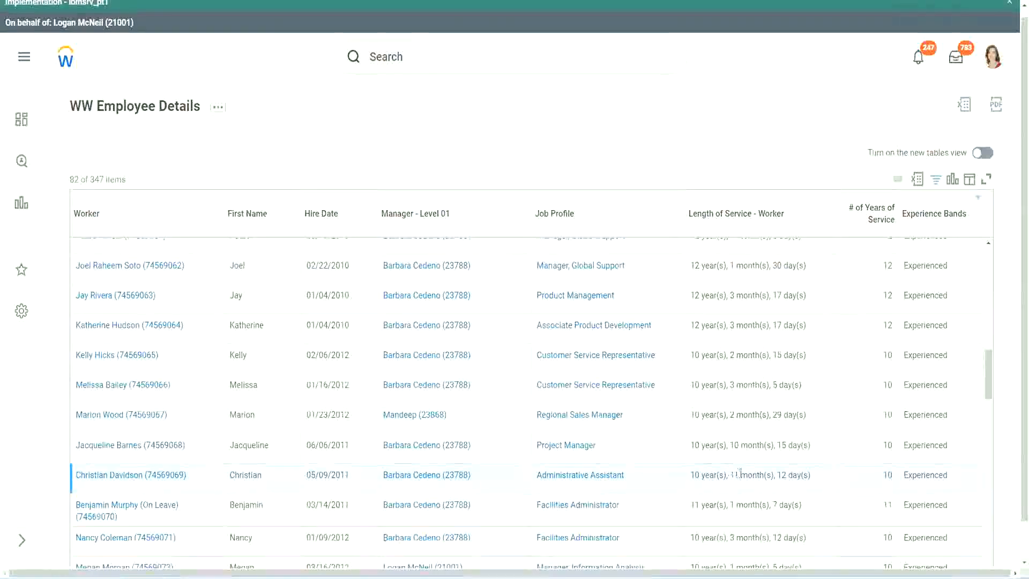
left_click_drag(731, 475, 787, 475)
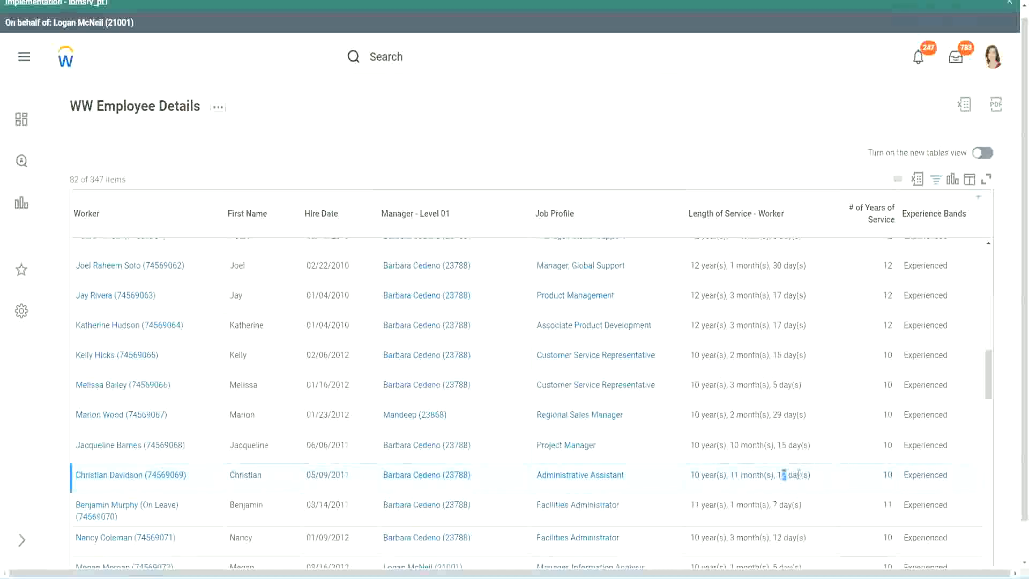
left_click(798, 474)
double_click(887, 474)
left_click(885, 338)
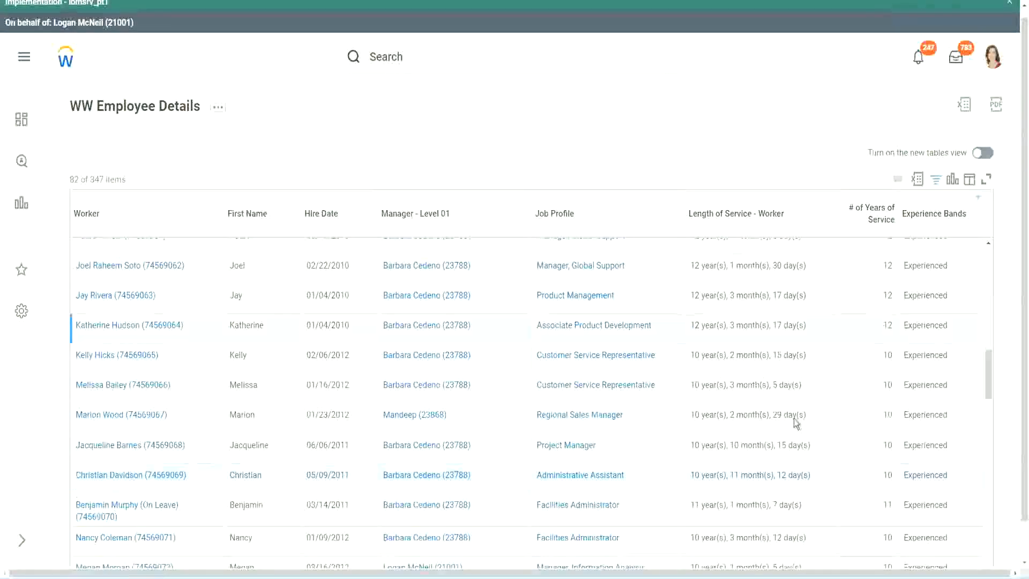
double_click(702, 472)
left_click(777, 472)
double_click(887, 265)
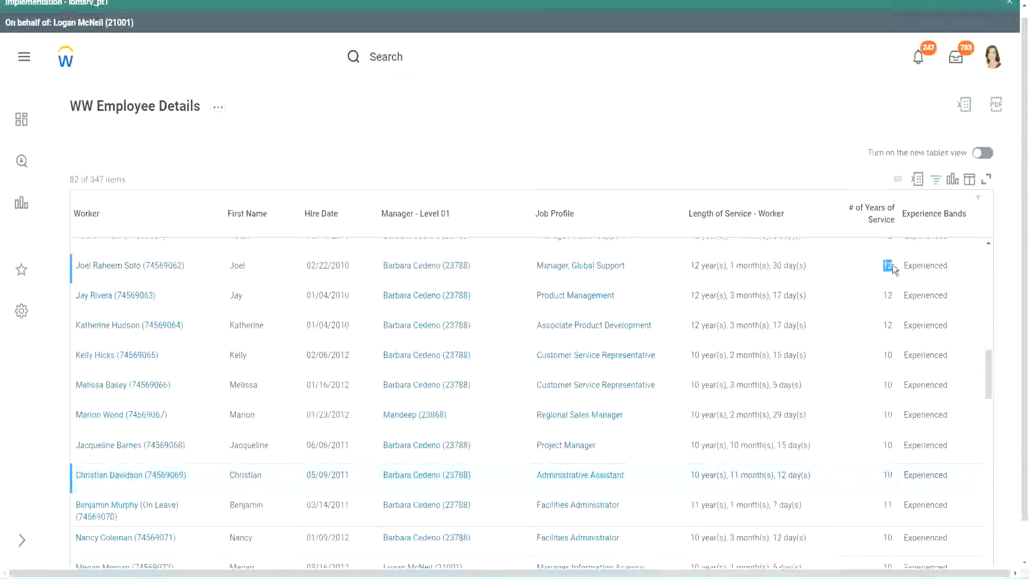
left_click_drag(691, 265, 818, 260)
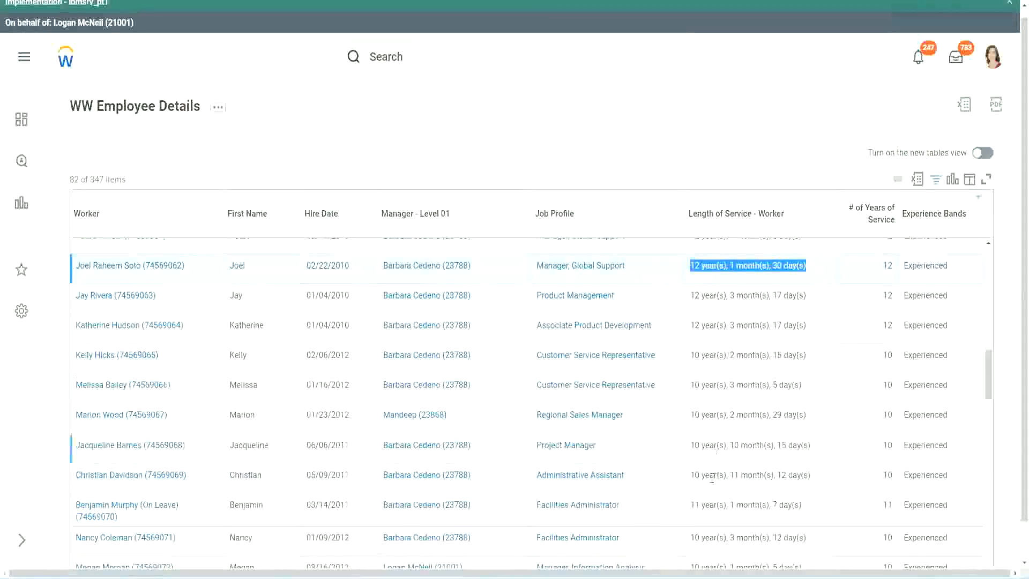
left_click(798, 473)
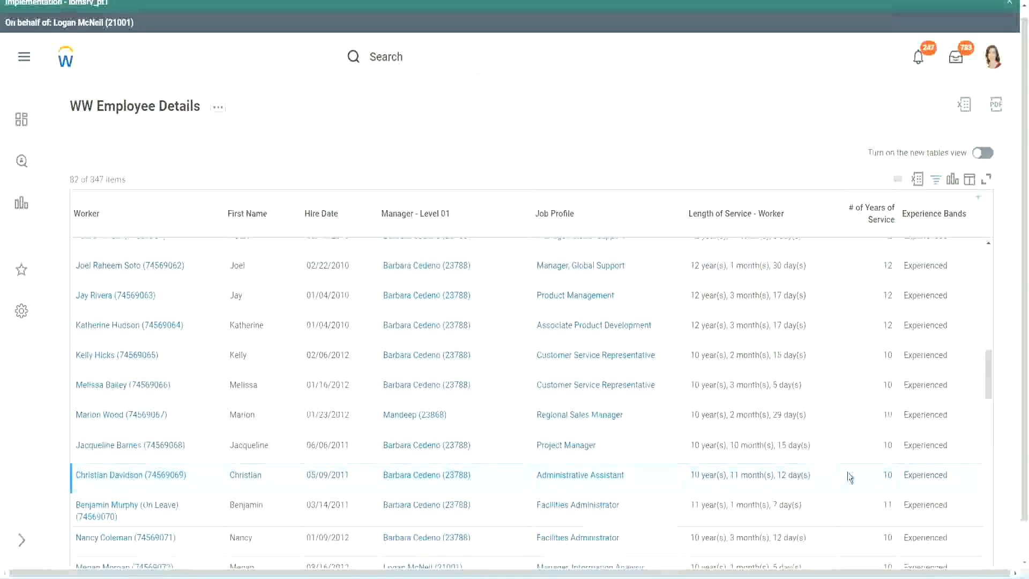
double_click(884, 473)
left_click(850, 478)
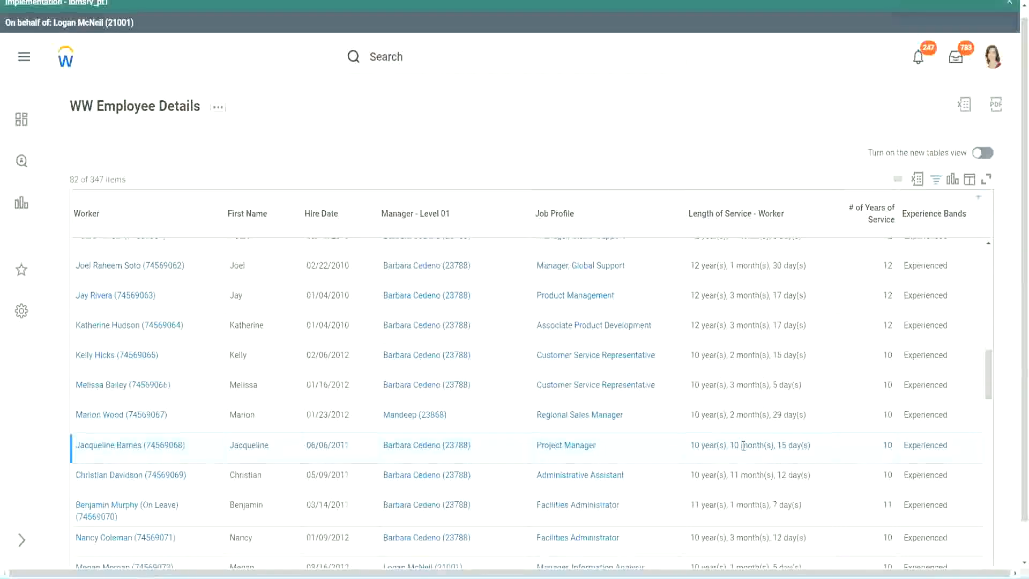
left_click_drag(730, 446, 768, 446)
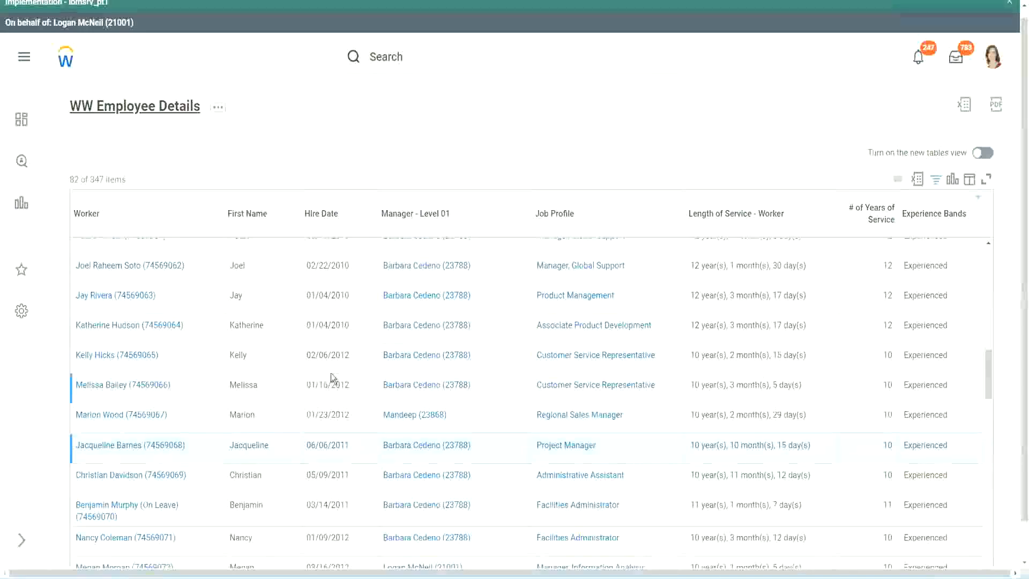
- Open the calculated field CF-WW-Eval Exp-Derive Experience Bands from Years of Service in a new tab and dismiss the Implementation banner
scroll(330, 373, "down", 5)
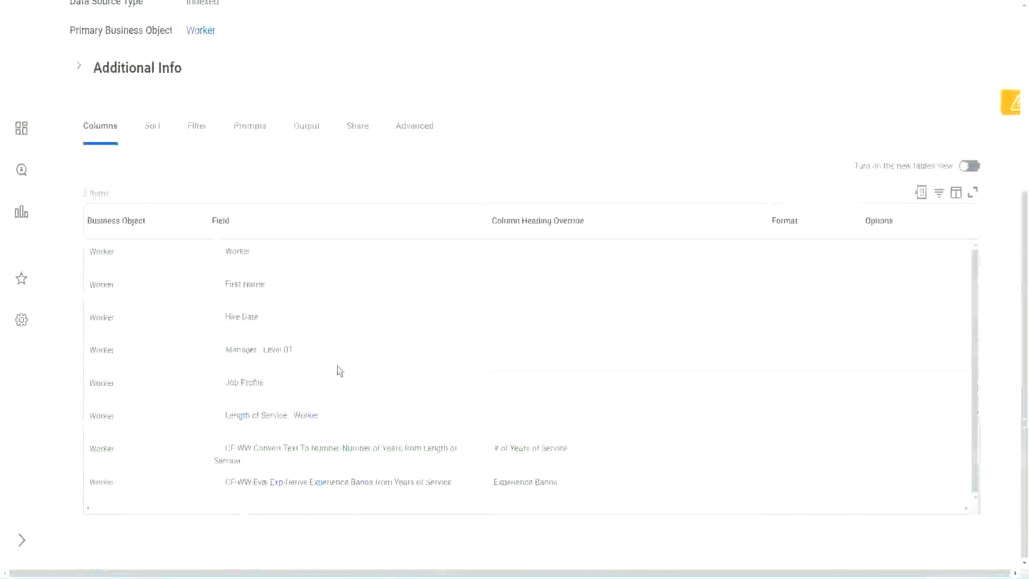
right_click(280, 488)
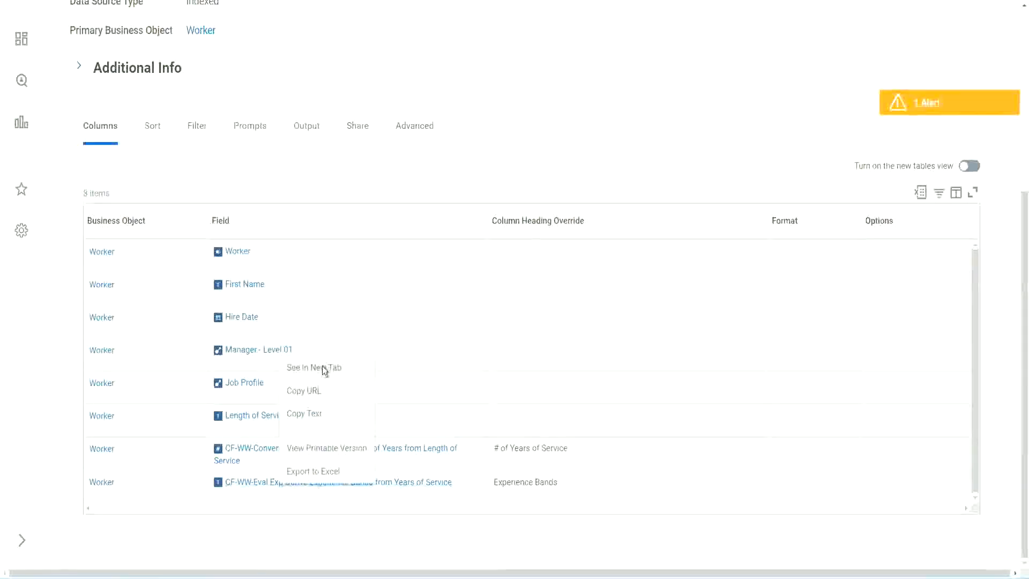
left_click(324, 368)
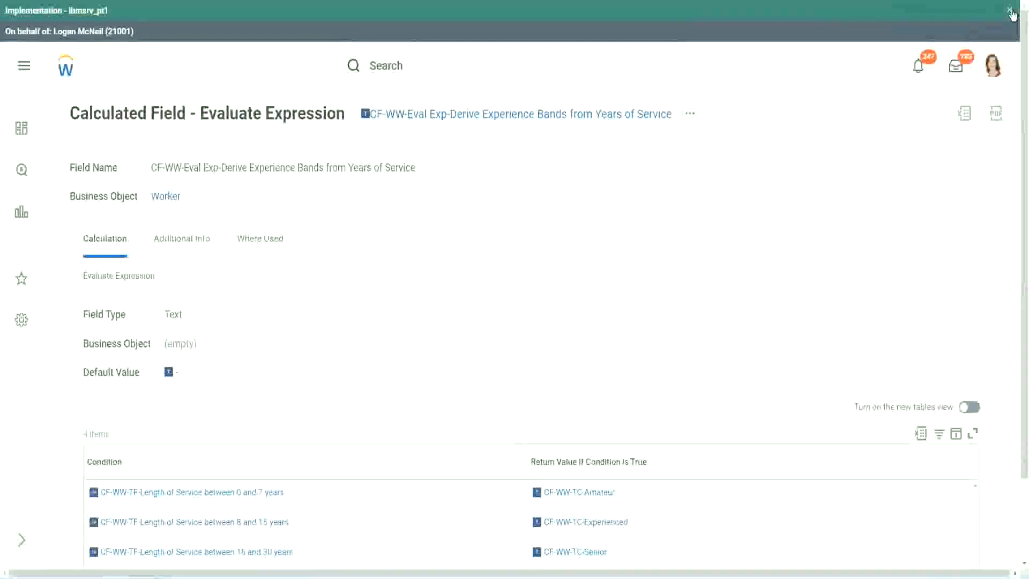
left_click(1009, 11)
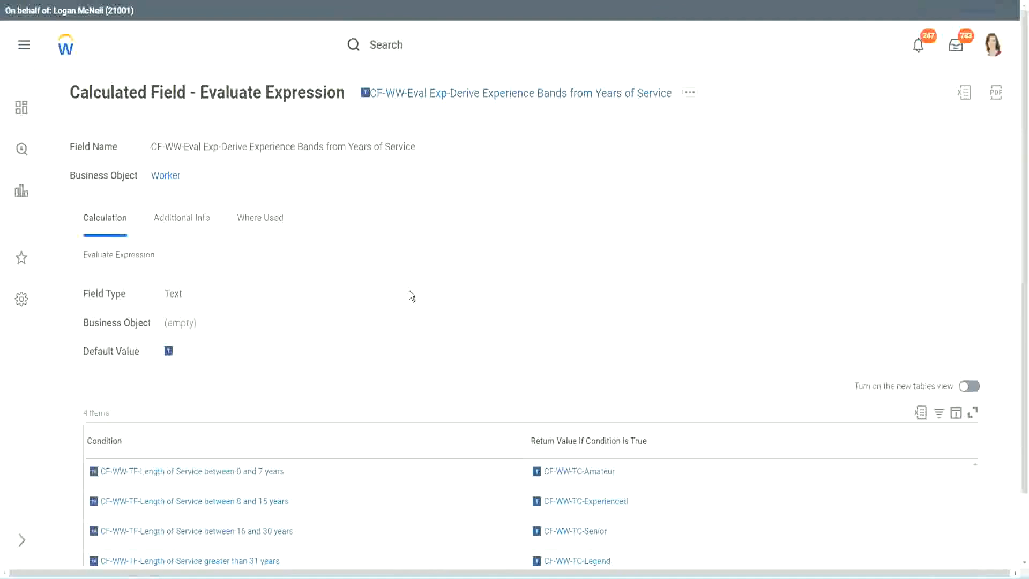
- Copy the calculated field's name from the page heading as text
scroll(429, 286, "down", 1)
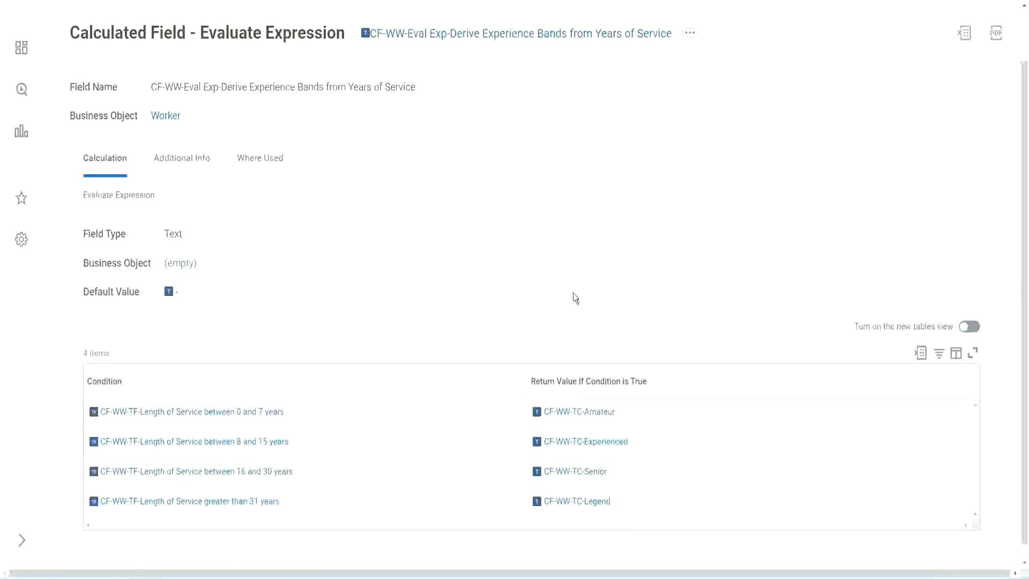
left_click(466, 378)
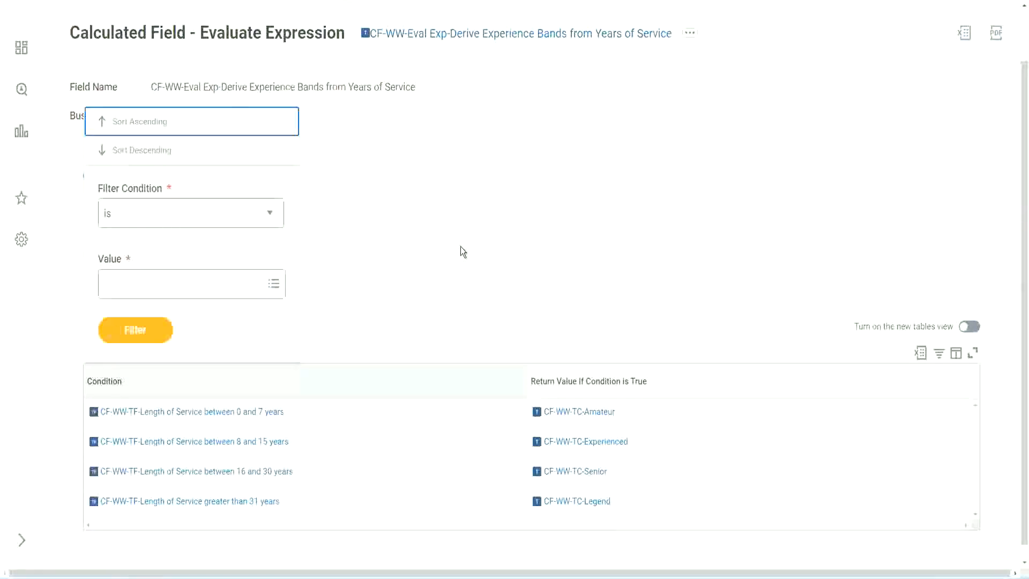
left_click(458, 246)
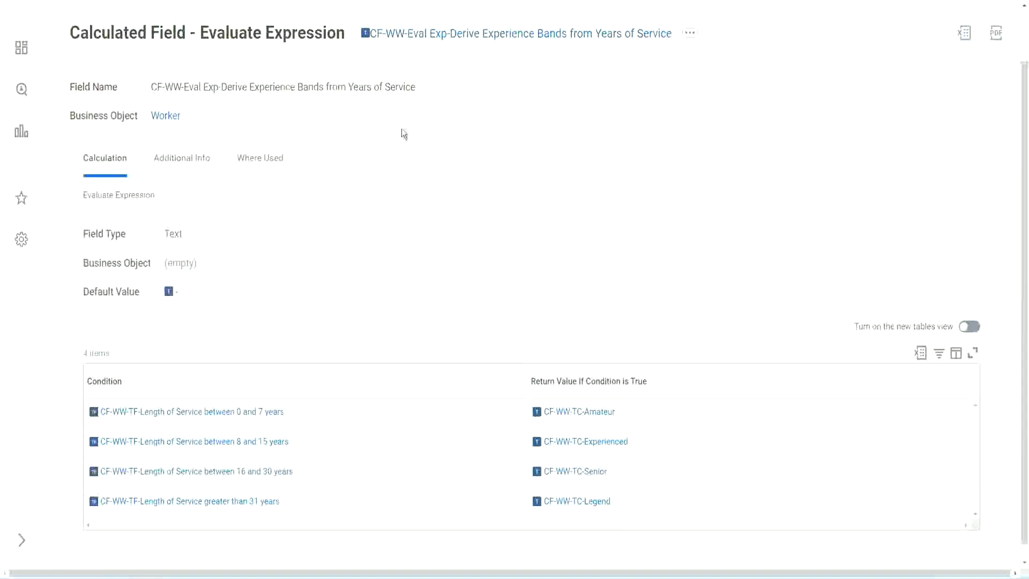
right_click(455, 38)
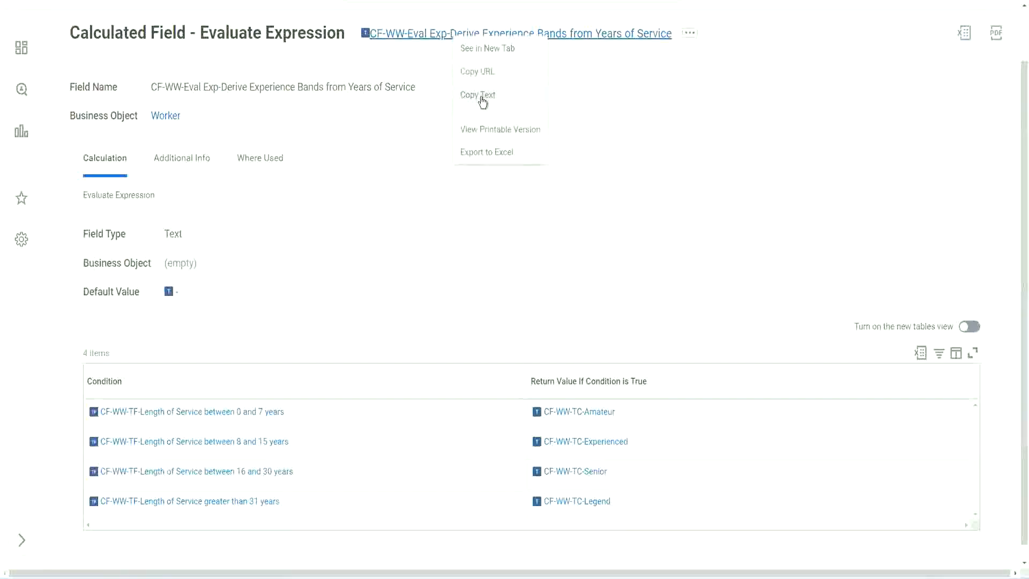
left_click(481, 97)
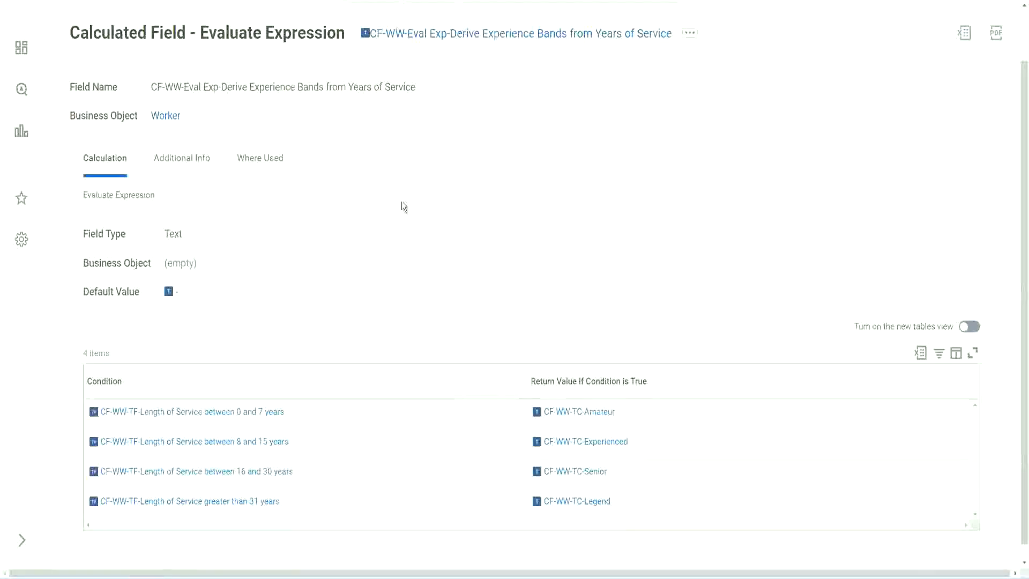
- Return to the custom report definition, search for "create cal field" and start the Create Calculated Field task
scroll(400, 213, "up", 1)
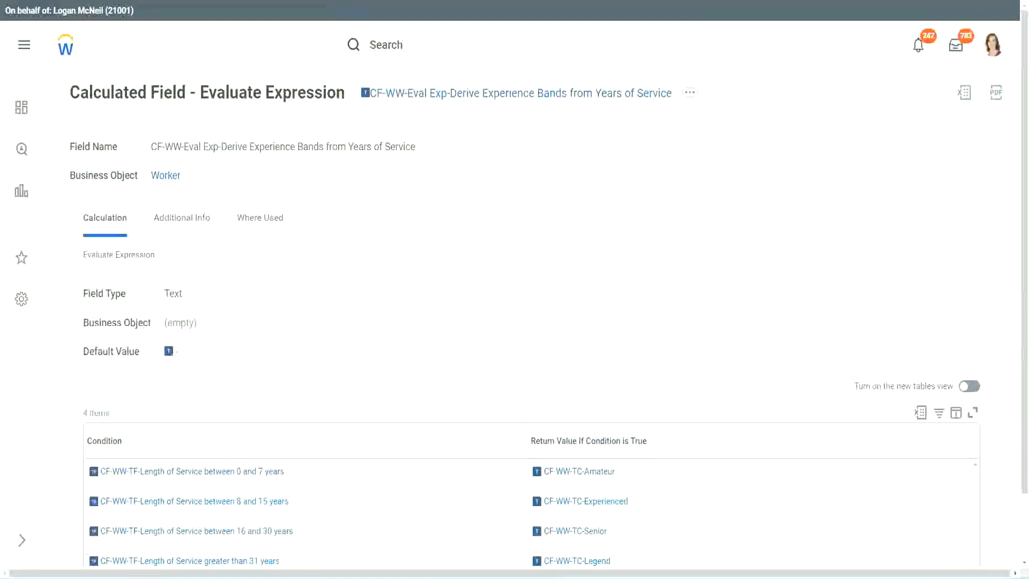
key("ctrl+shift+Tab")
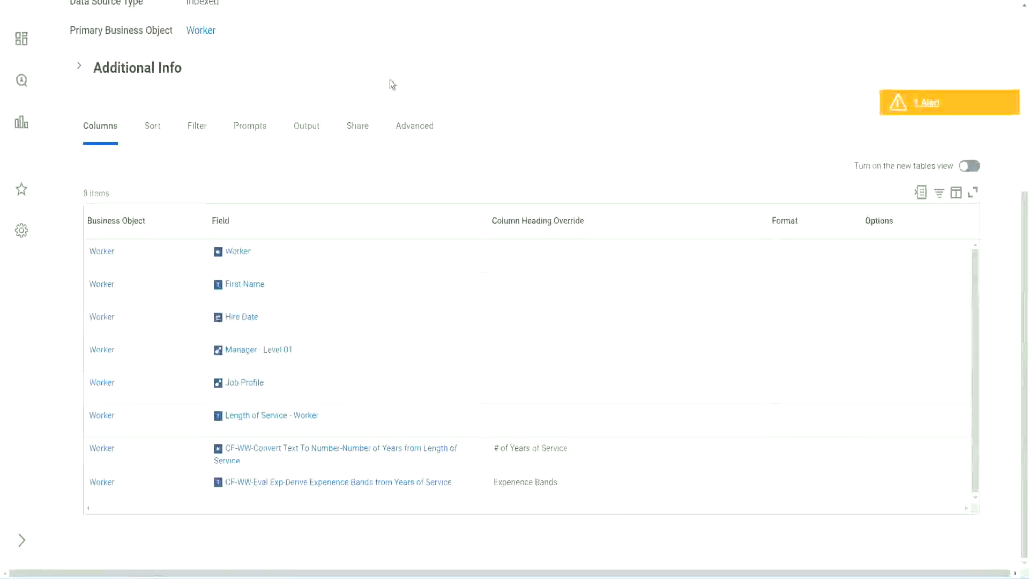
scroll(390, 80, "up", 5)
left_click(418, 64)
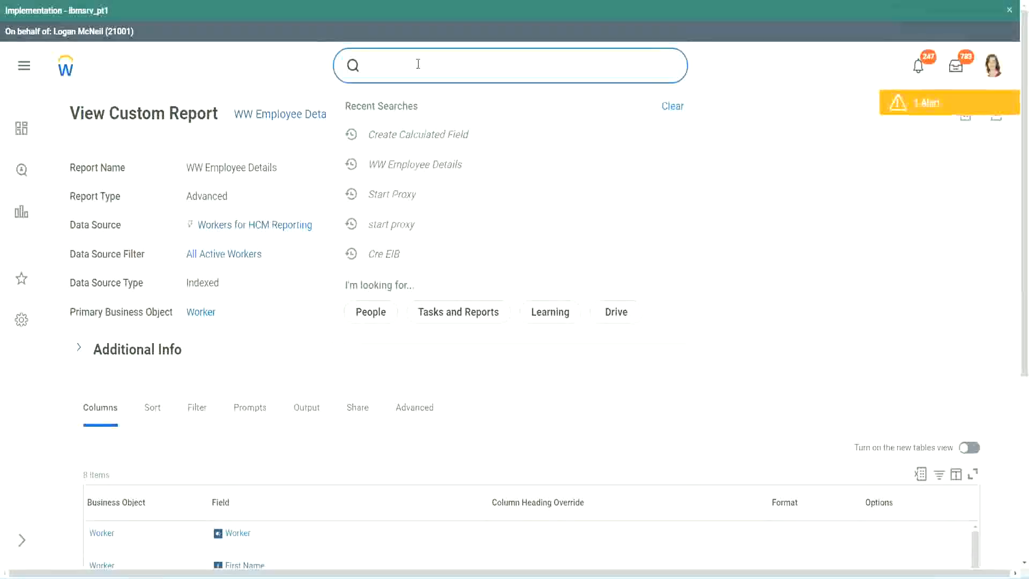
type("create cal field")
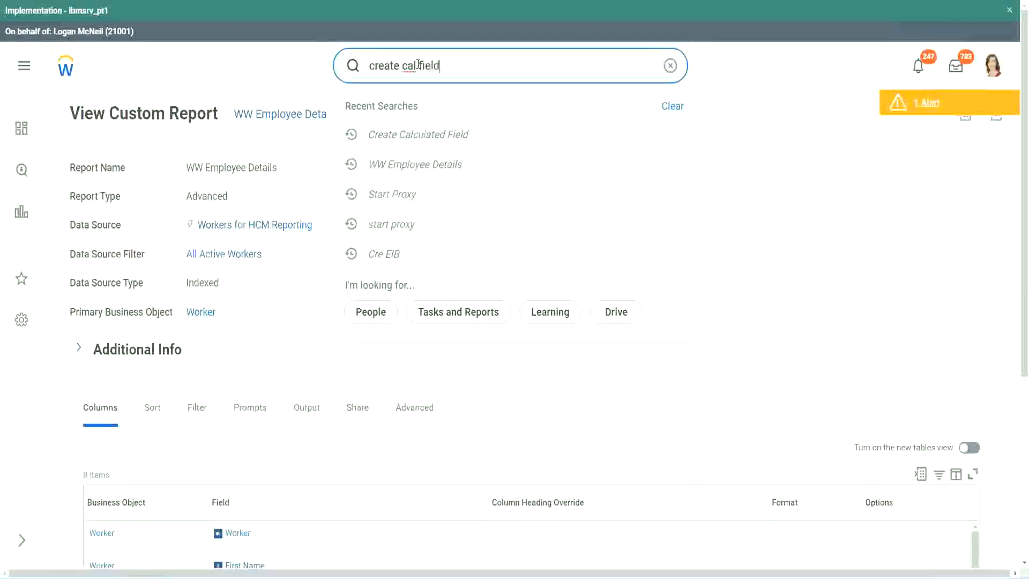
left_click(429, 110)
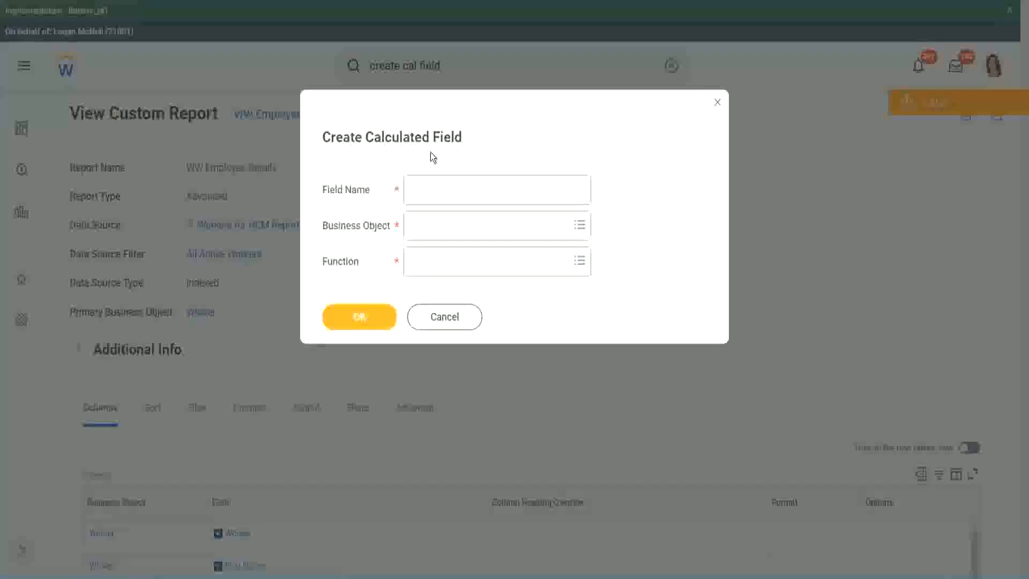
- Paste the copied name as the new calculated field's name and insert "Bands" after "Eval Exp"
left_click(435, 191)
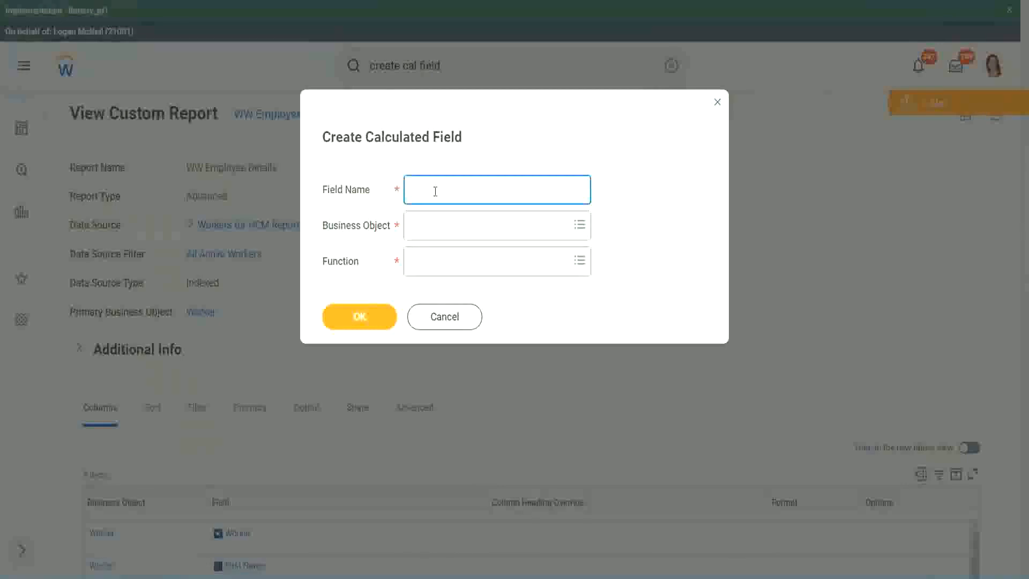
key("ctrl+v")
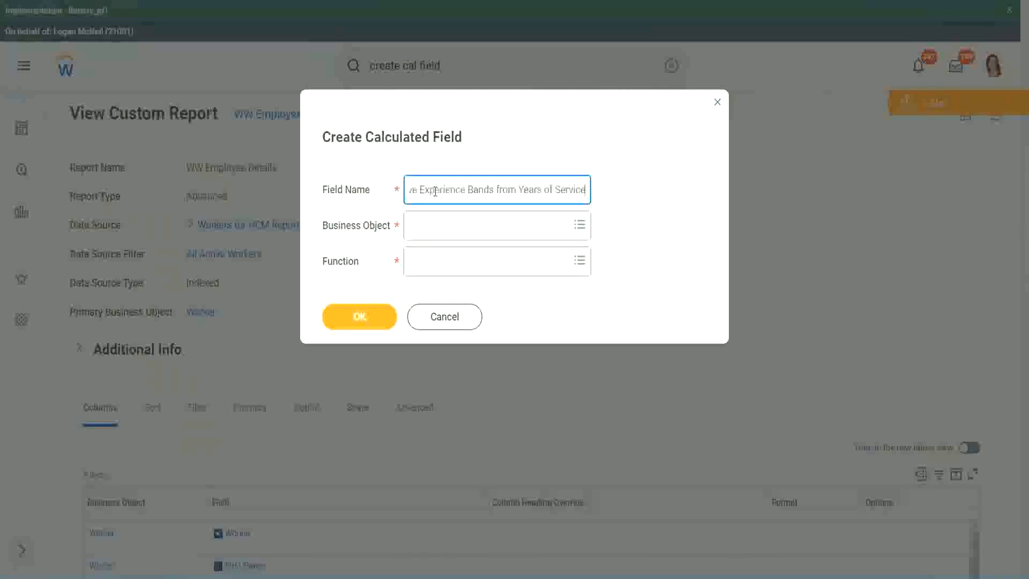
left_click_drag(456, 189, 375, 172)
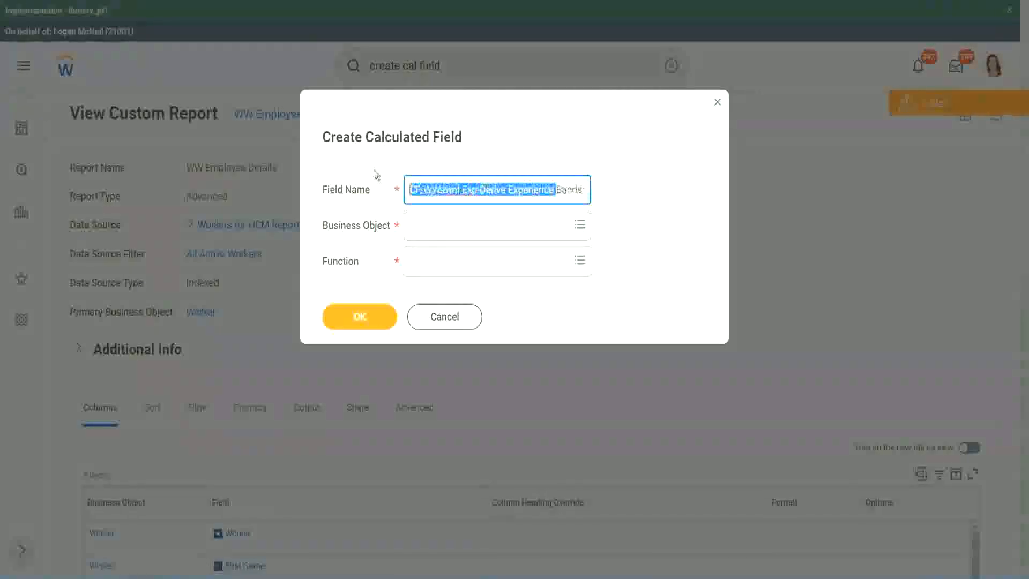
left_click(455, 187)
left_click_drag(463, 190, 479, 189)
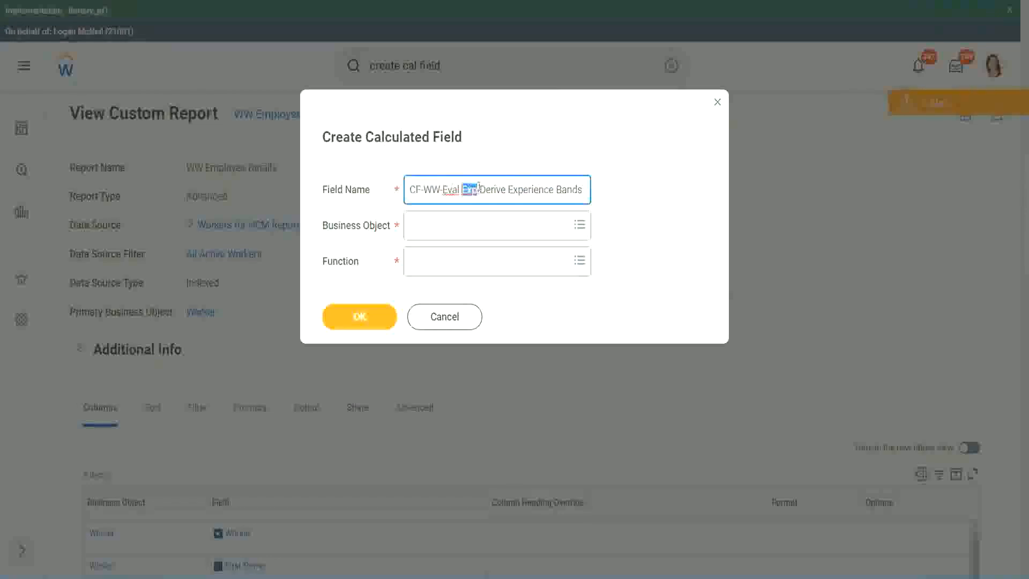
left_click(477, 190)
type("bands")
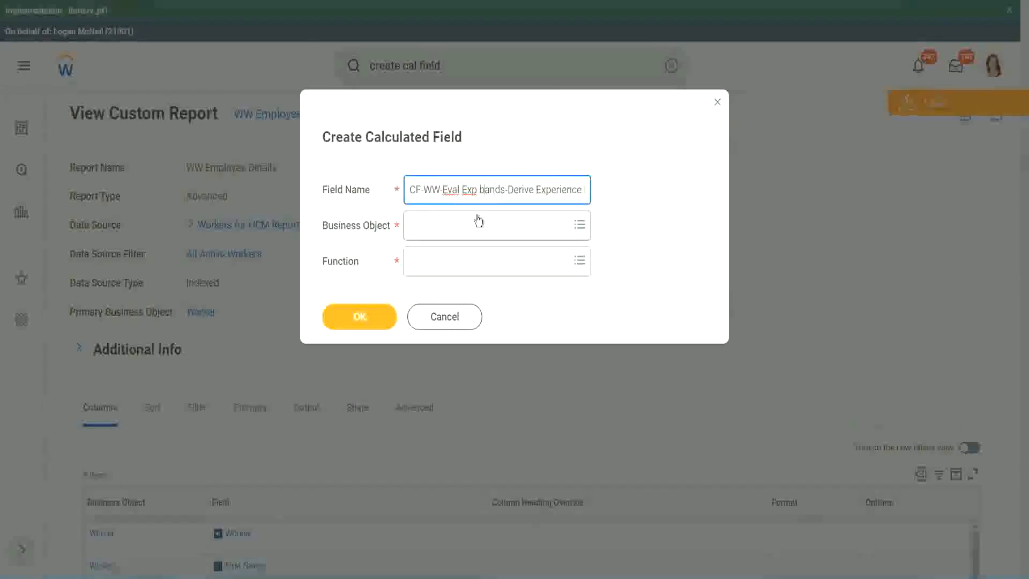
key("Left")
key("Left")
key("Left")
key("Left")
key("shift+Left")
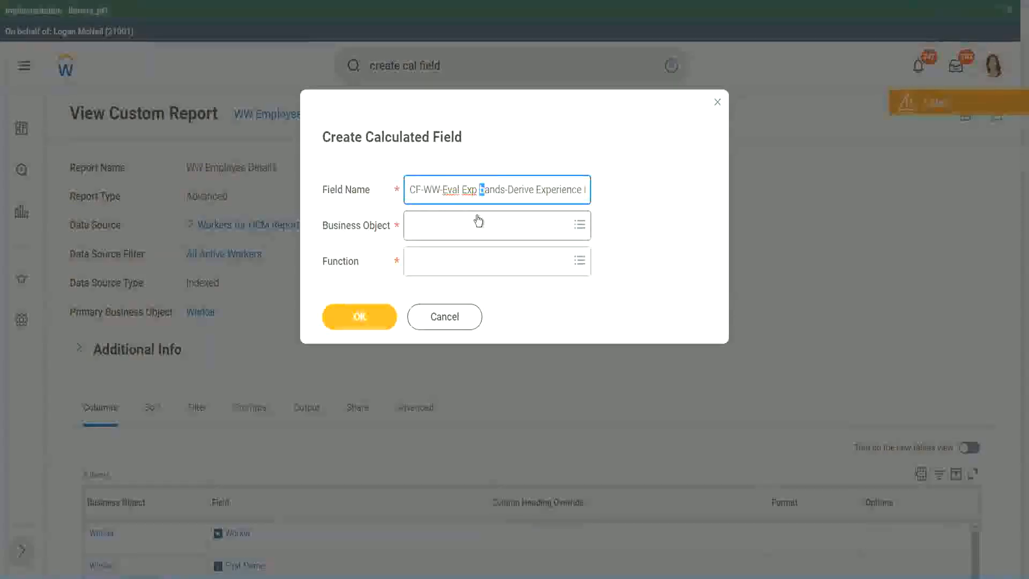
type("B")
key("Right")
key("Right")
key("Right")
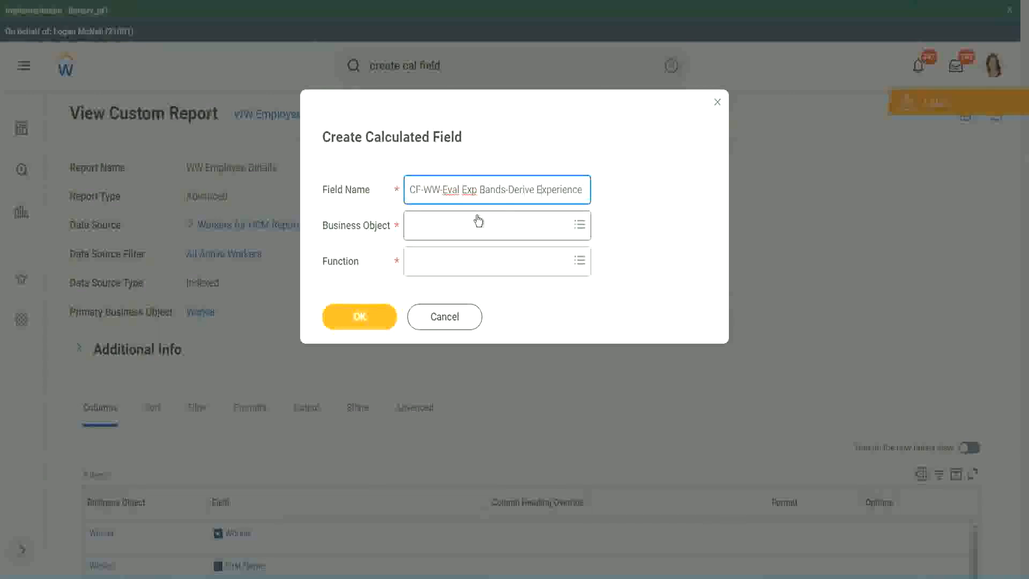
- Replace "Derive" with "Determine" in the new field's name, keeping "Experience Bands from Years of Service" after it
key("End")
type("Bands from Years of")
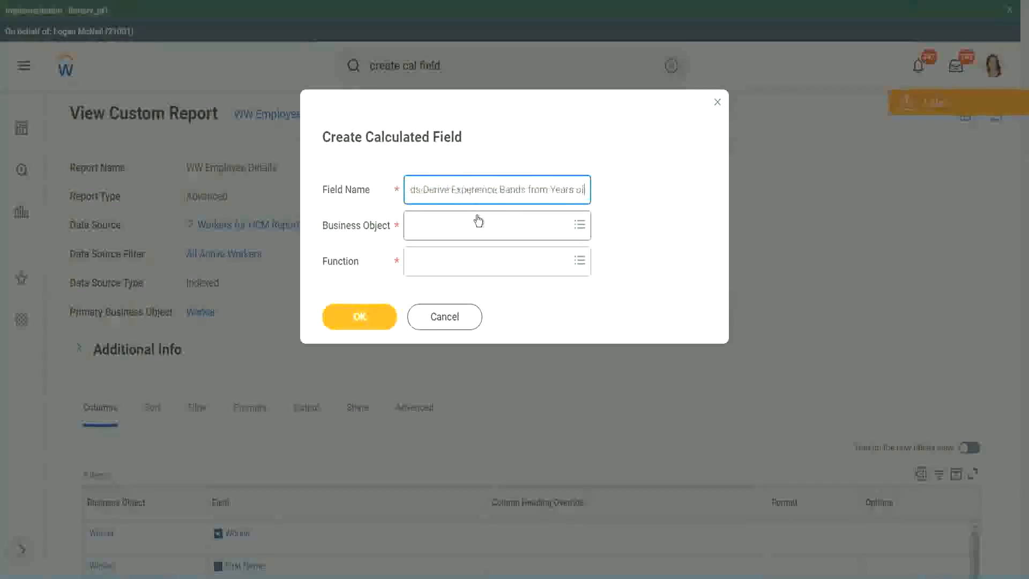
key("Left")
key("Left")
key("Left")
key("Left")
key("Left")
key("Left")
key("Left")
key("Left")
key("Left")
key("Left")
key("Left")
key("Left")
key("Left")
key("Left")
key("Left")
key("Left")
key("Left")
key("Left")
key("Left")
key("Left")
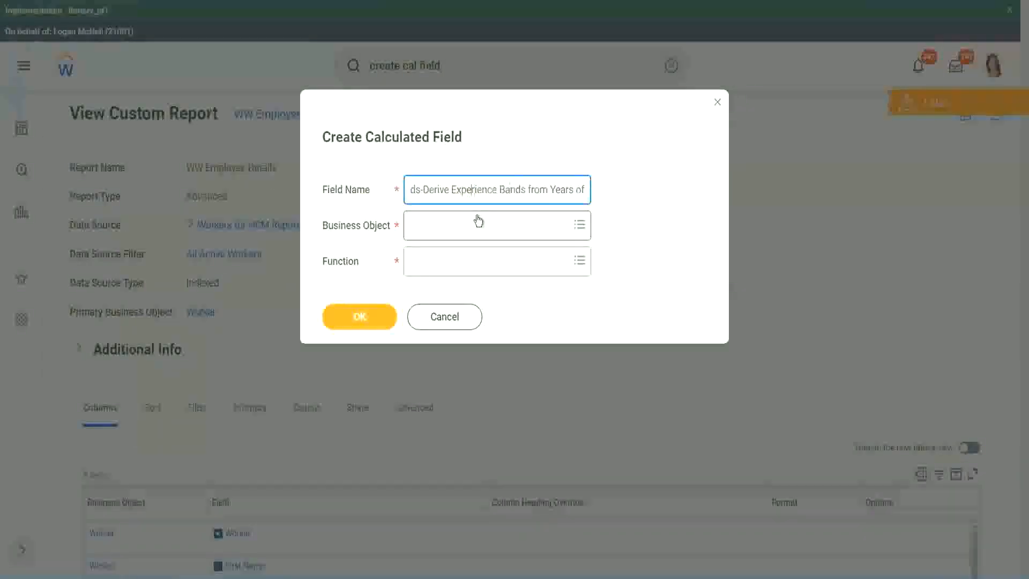
key("shift+Left")
key("shift+Left")
key("shift+Left")
key("shift+Left")
key("shift+Left")
key("shift+Left")
type("Determine")
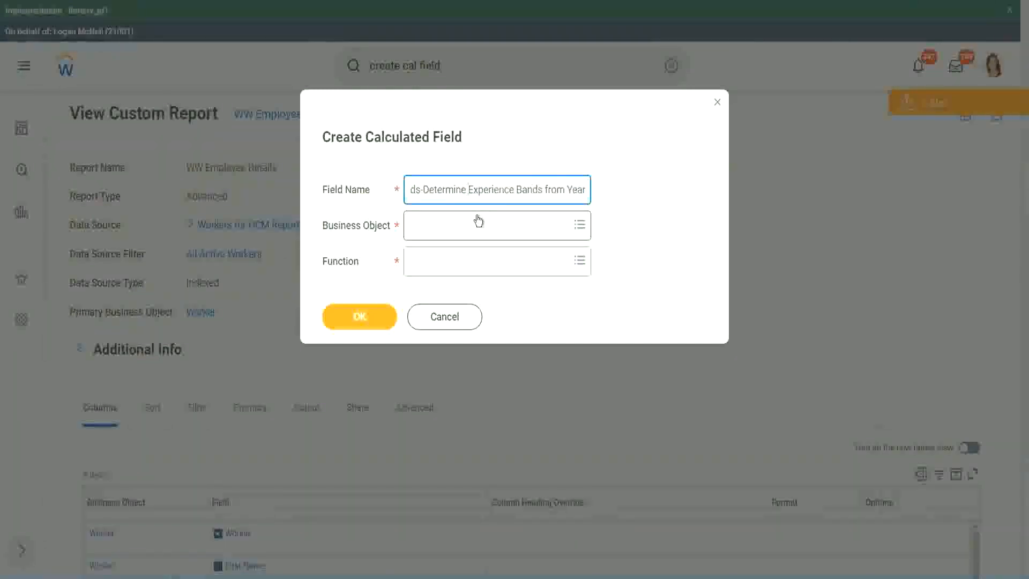
key("End")
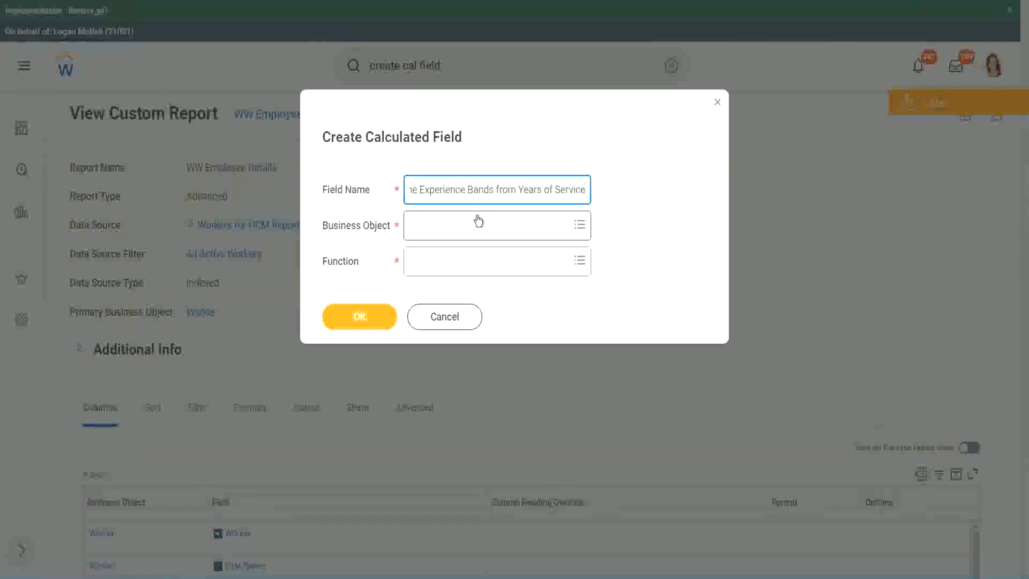
- Set the new calculated field's business object to Worker and its function to Evaluate Expression Band
left_click(458, 231)
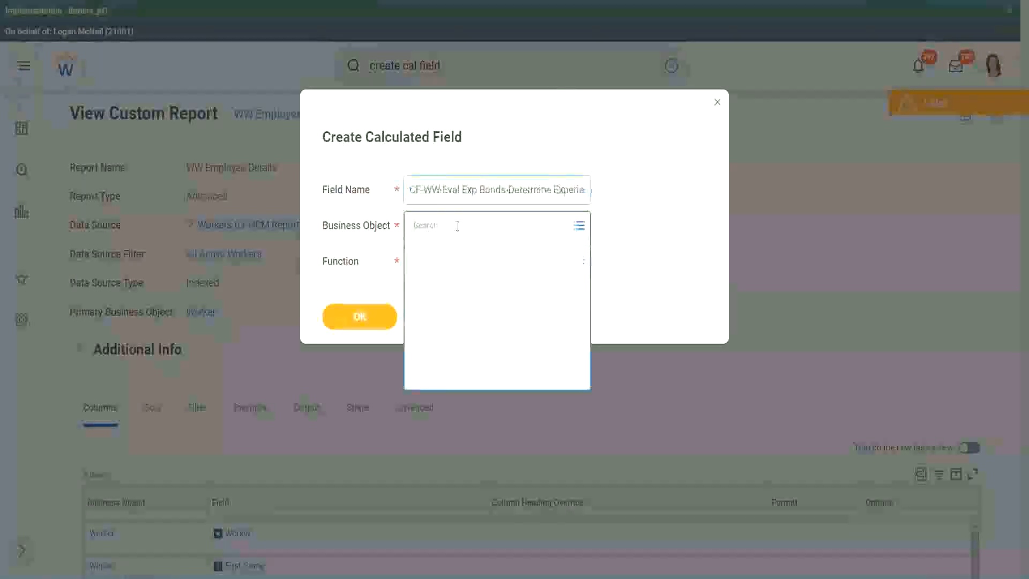
type("work")
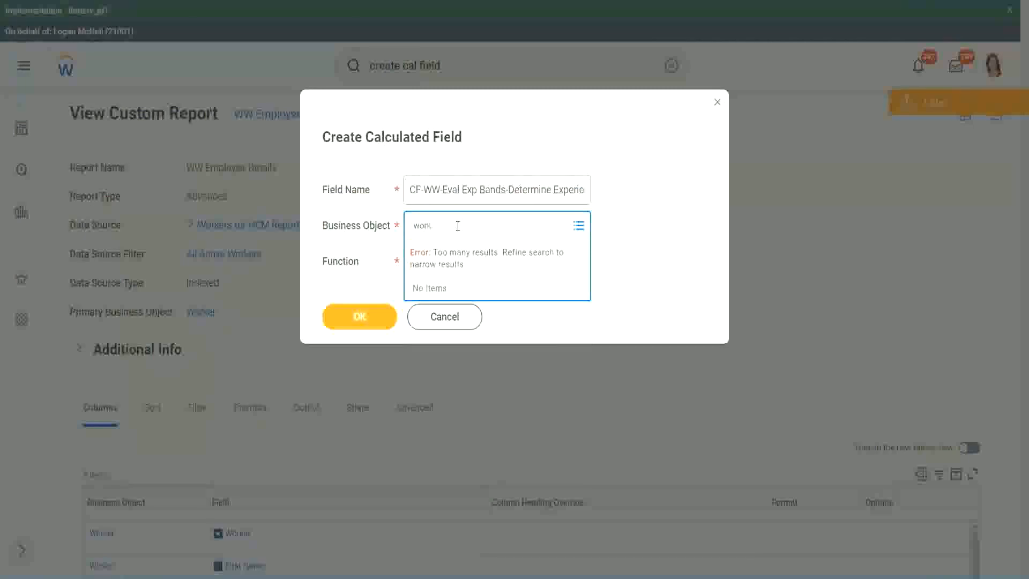
type("er")
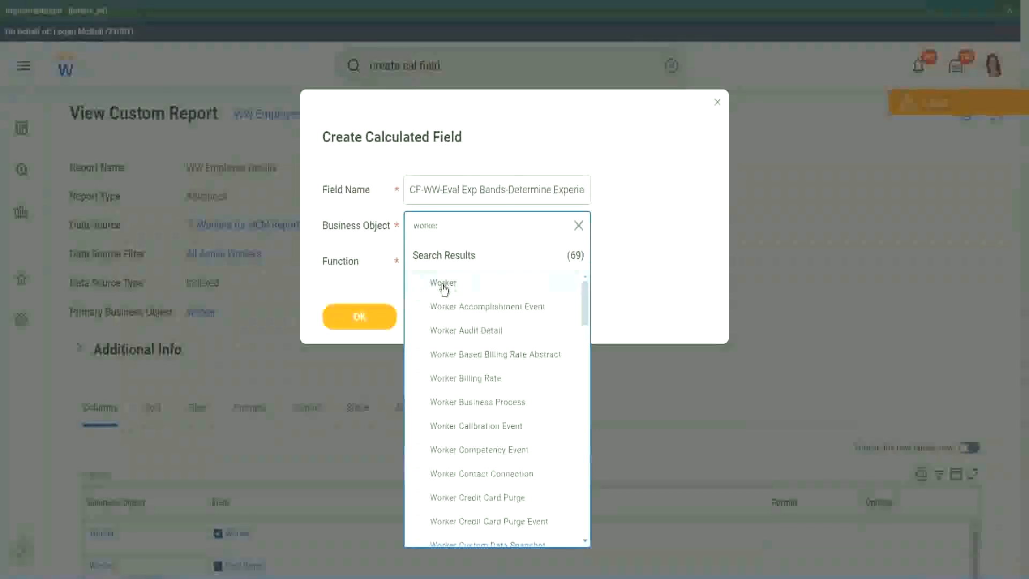
left_click(438, 282)
left_click(435, 258)
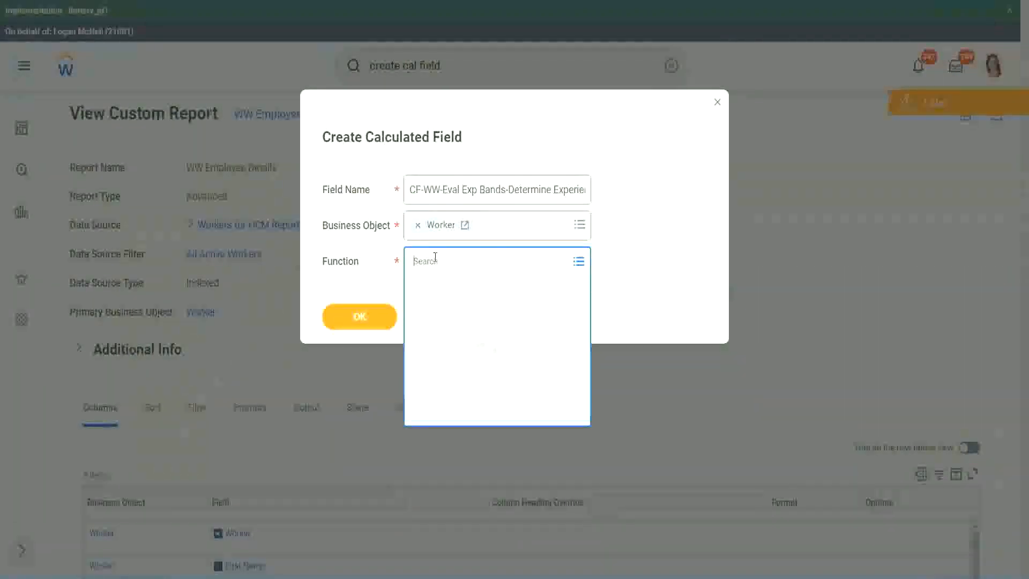
type("eval exp")
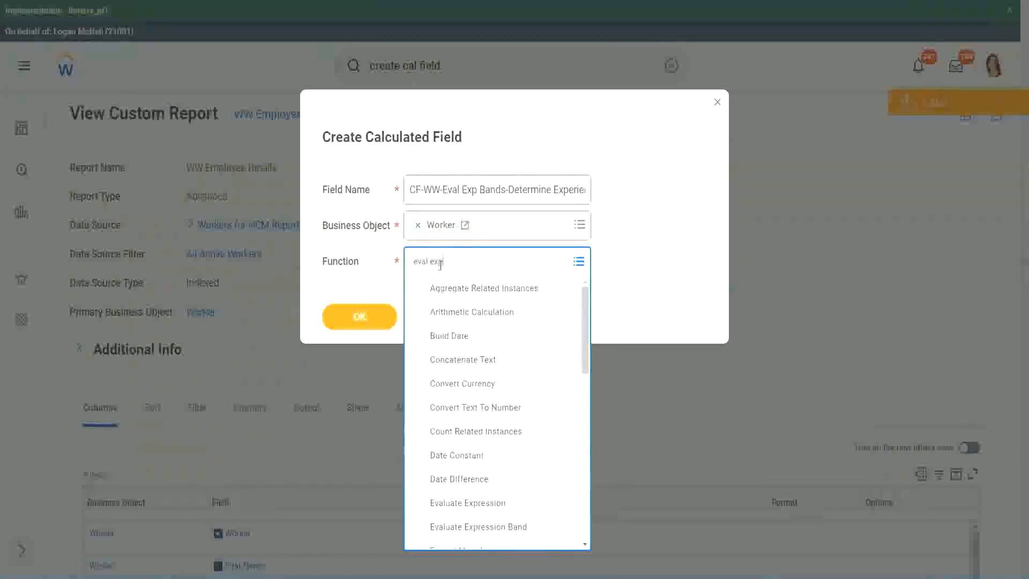
key("Return")
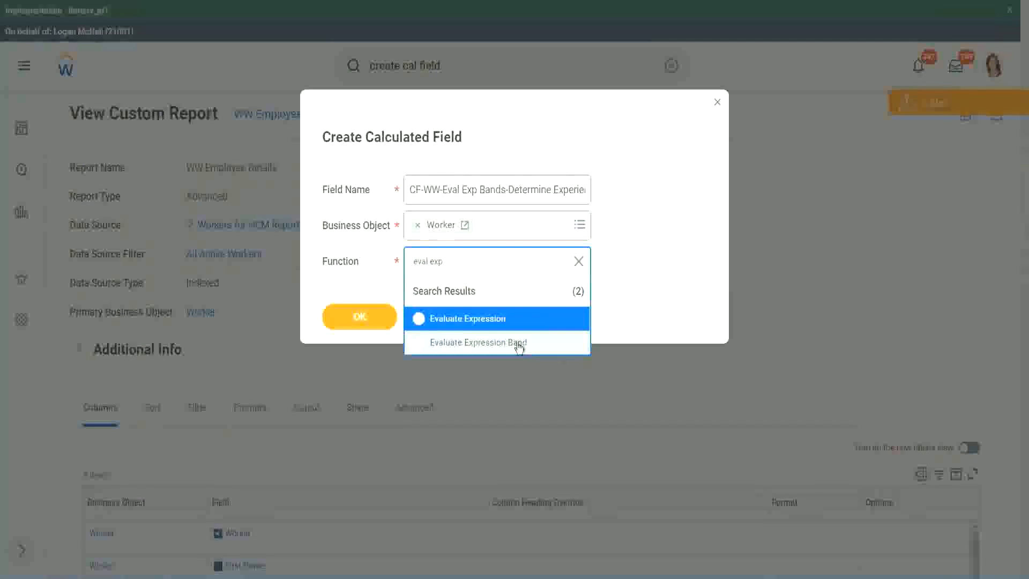
left_click(518, 347)
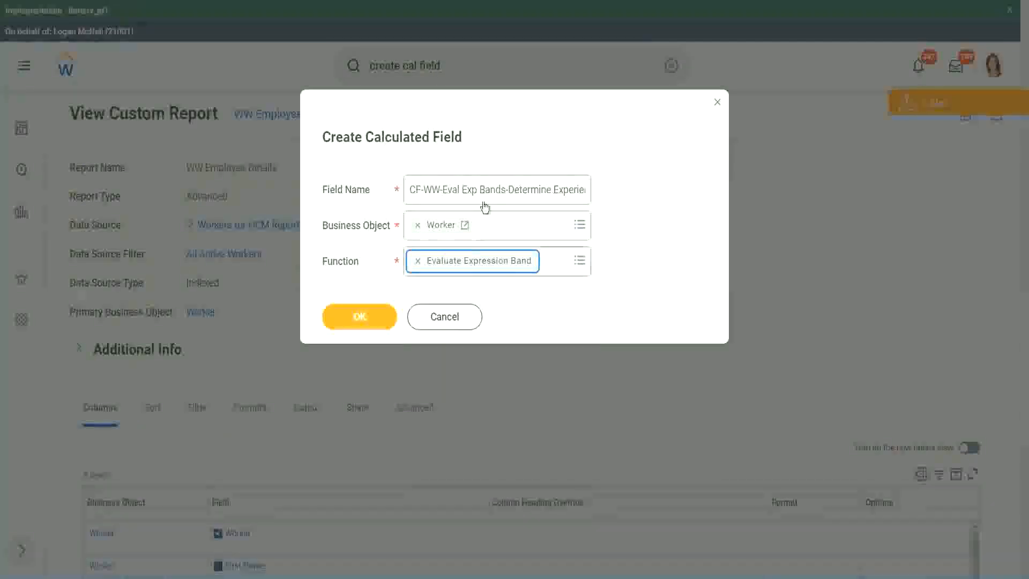
- Shorten "Bands" to "Band" after "Eval Exp" in the field name and continue to the calculation definition
left_click(504, 190)
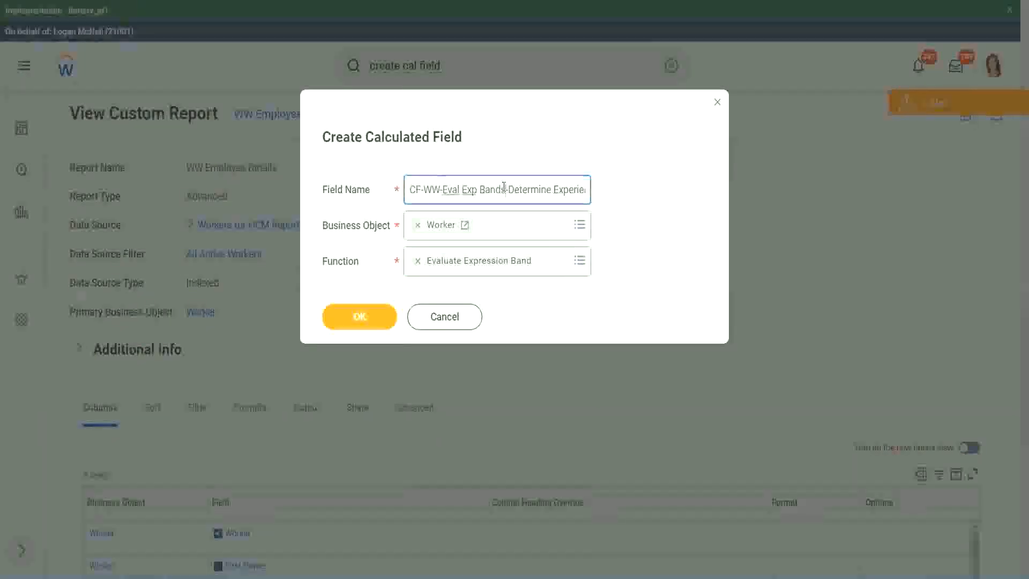
key("BackSpace")
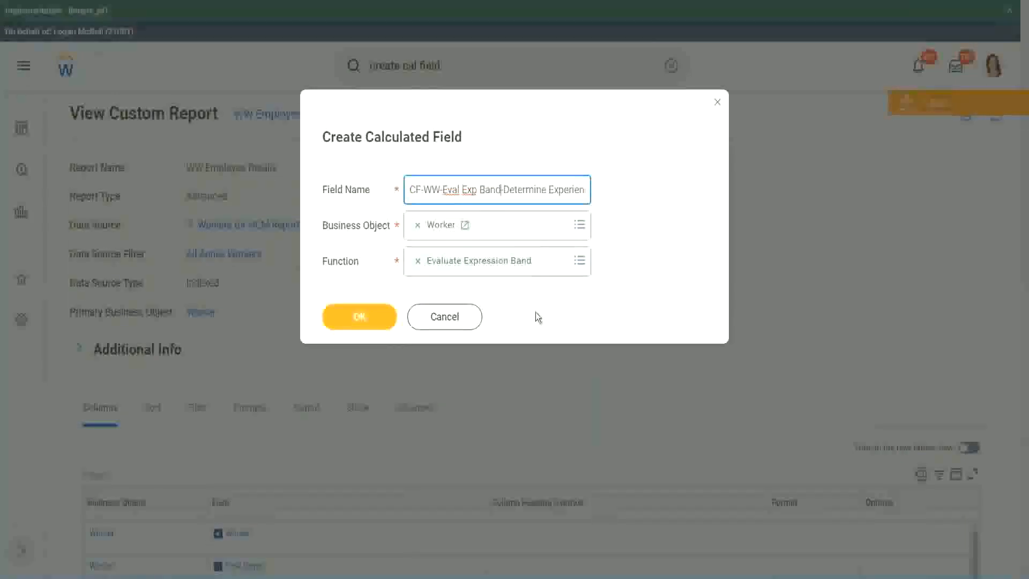
left_click(362, 318)
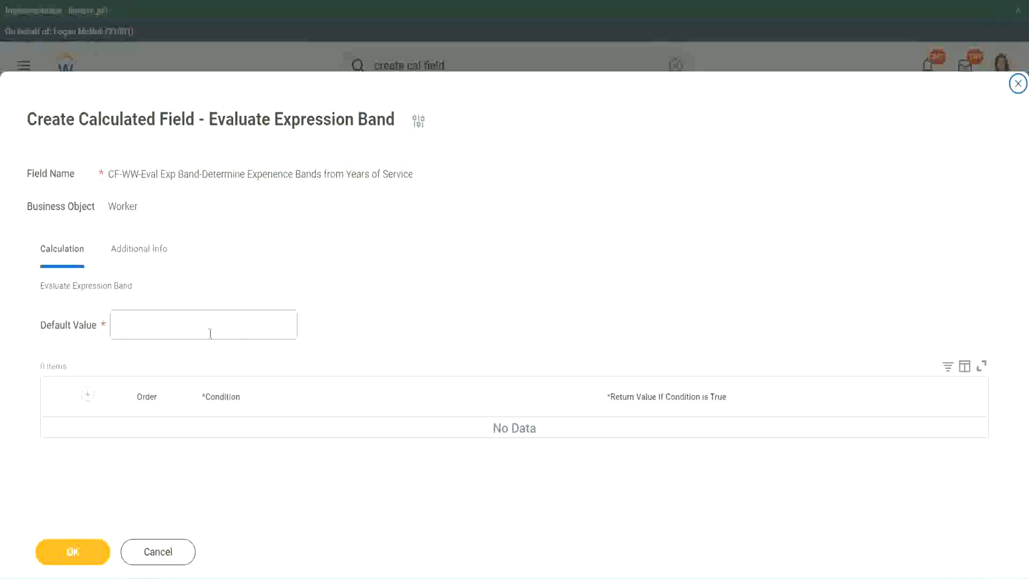
- Set the default value to "-" and add the first condition row
left_click(149, 330)
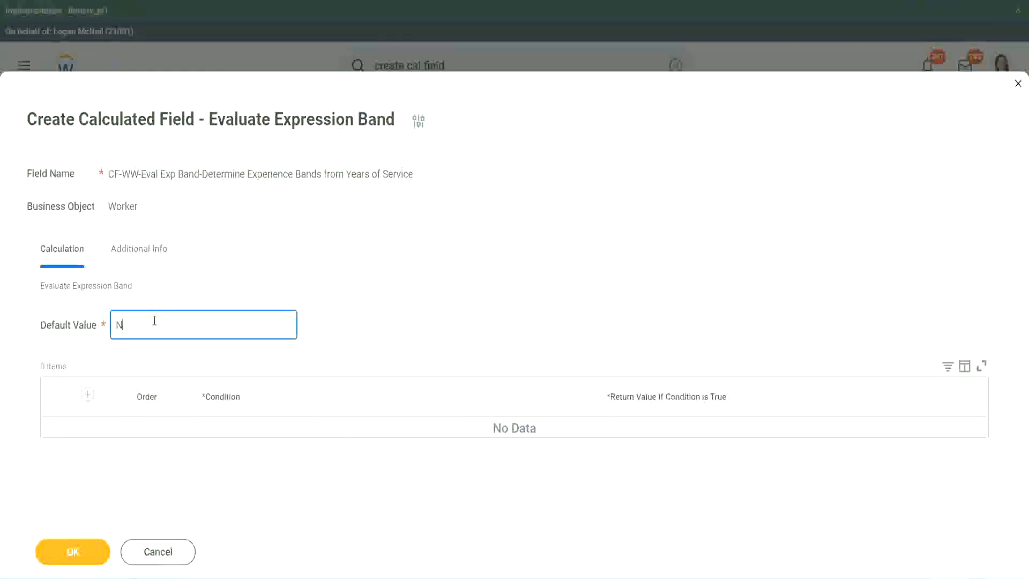
key("BackSpace")
type("-")
left_click(87, 394)
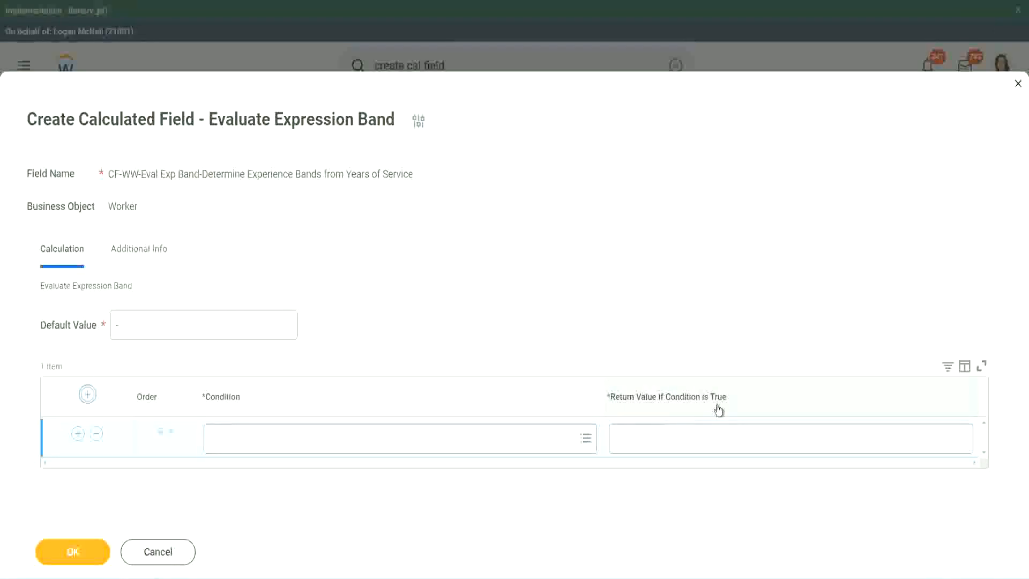
left_click(669, 438)
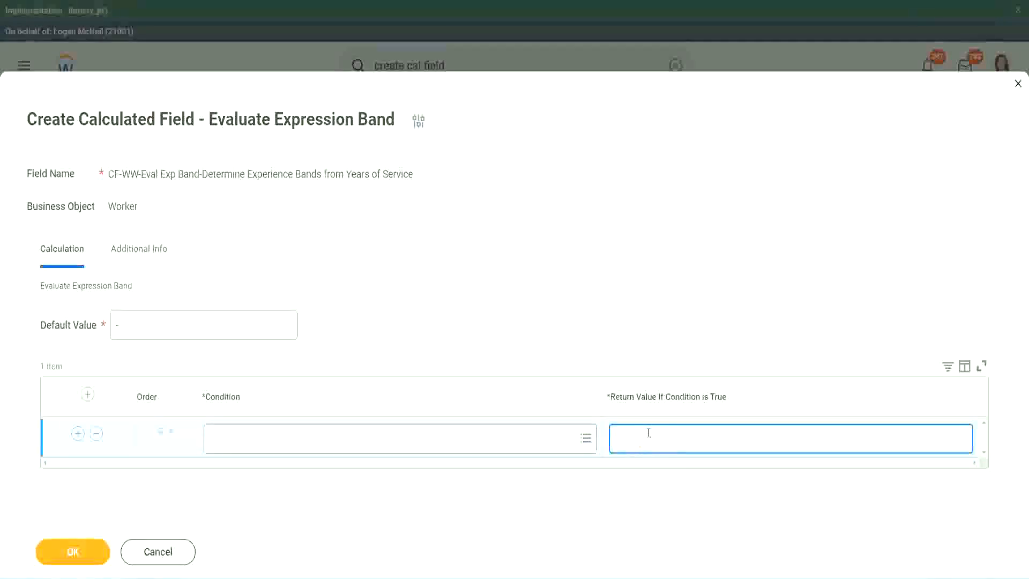
type("adkjdjaidjaijdiaj")
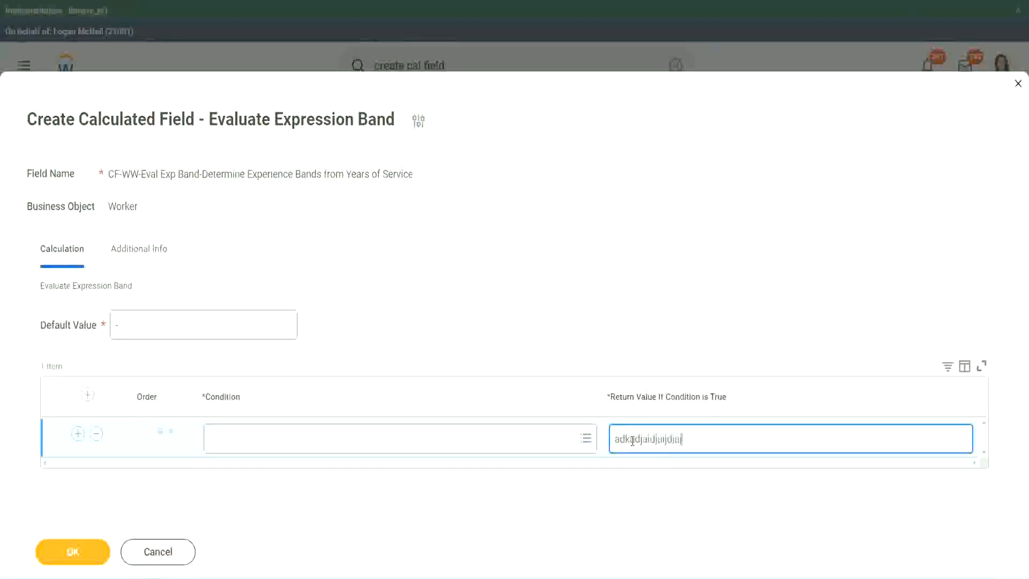
key("BackSpace")
key("BackSpace")
key("BackSpace")
key("BackSpace")
key("BackSpace")
key("BackSpace")
key("BackSpace")
key("BackSpace")
key("BackSpace")
key("BackSpace")
key("BackSpace")
key("BackSpace")
key("BackSpace")
key("BackSpace")
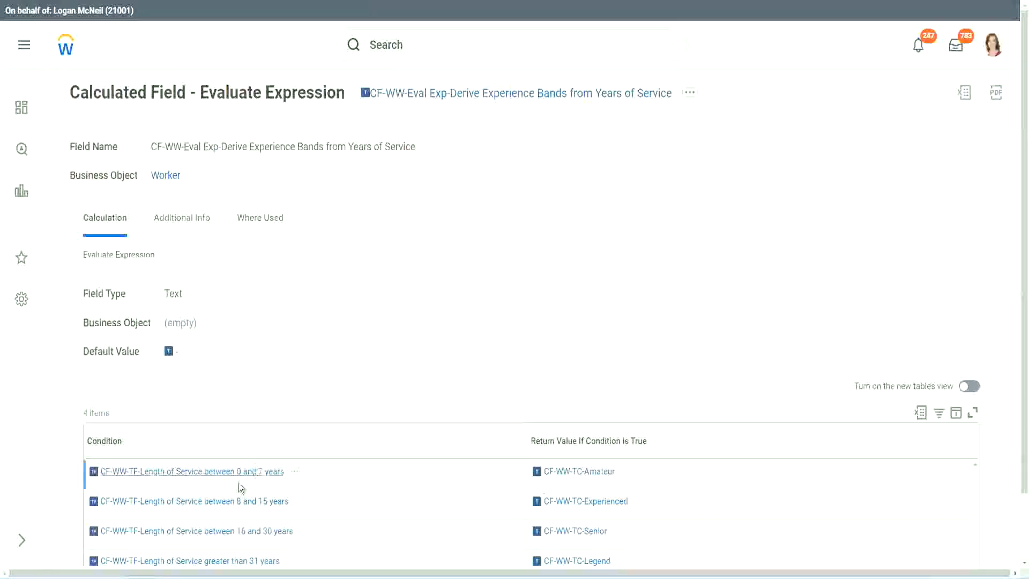
- Copy "CF-WW-TF-Length of Service between 0 and 7 years" from the existing calculated field as the first row's condition, returning "Amateur"
right_click(237, 479)
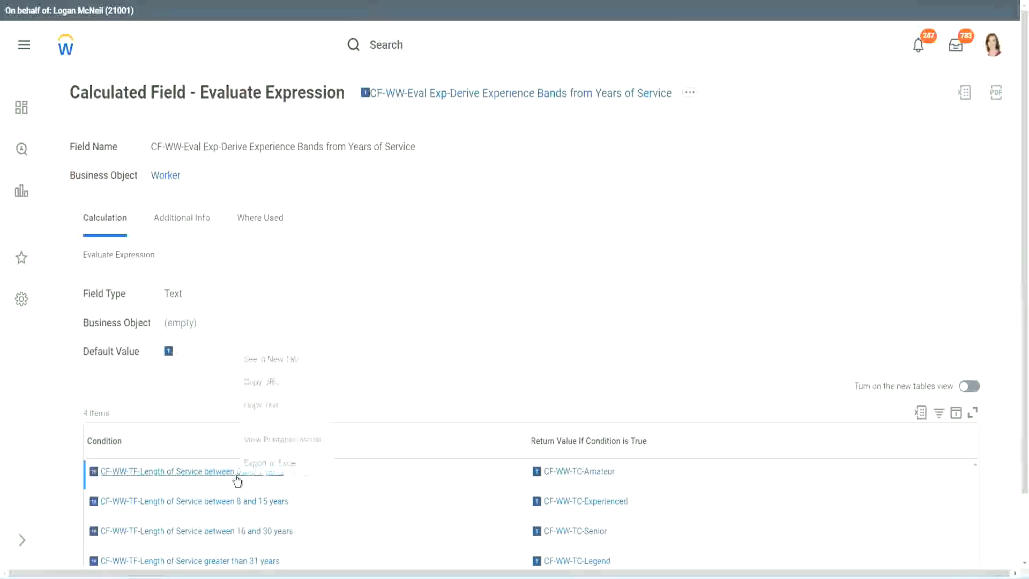
left_click(278, 406)
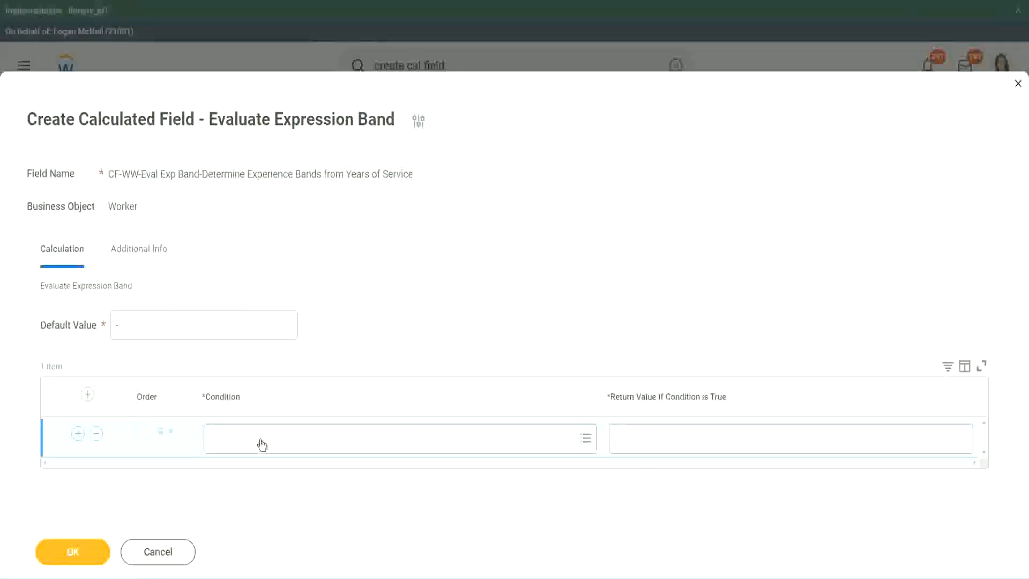
key("ctrl+v")
key("Return")
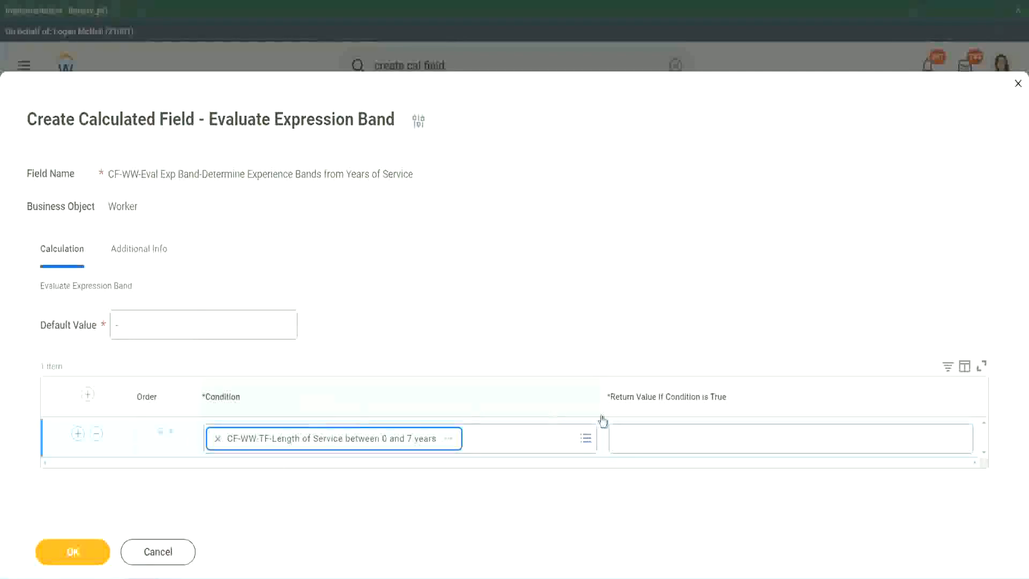
left_click(650, 429)
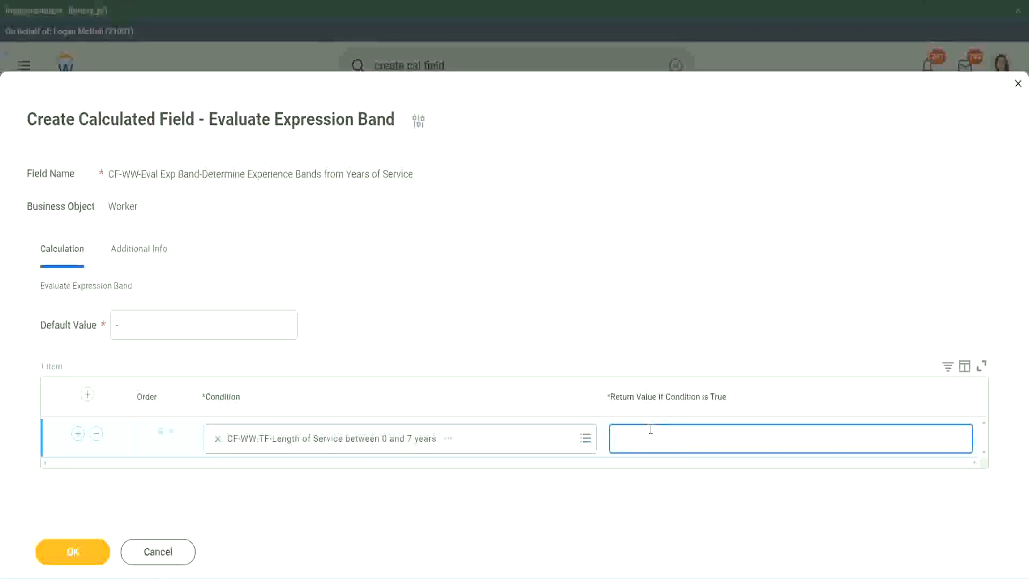
type("Amateur")
- Add three more condition rows and place the copied "CF-WW-TF-Length of Service between 16 and 30 years" condition in the third row
left_click(78, 433)
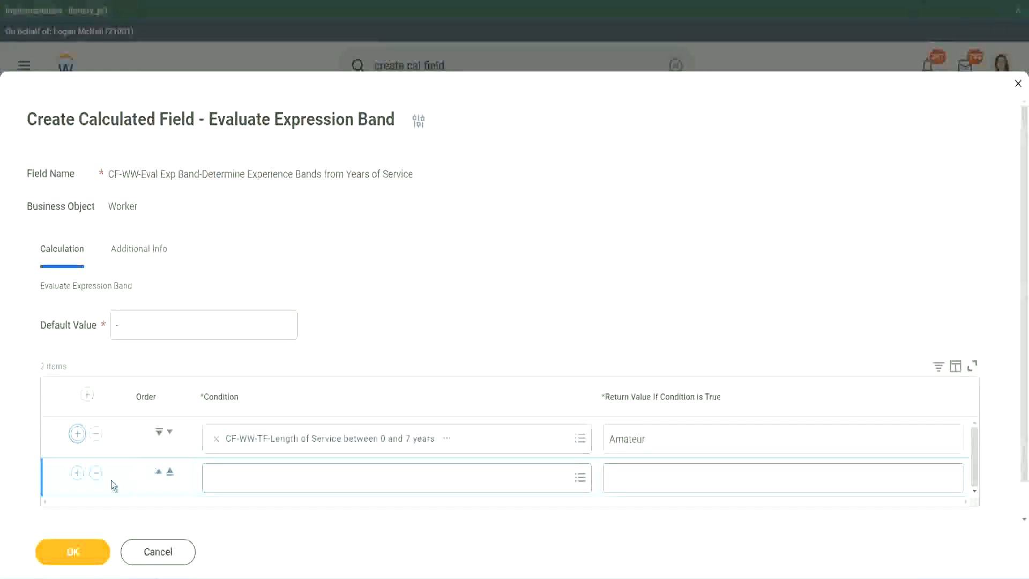
left_click(78, 472)
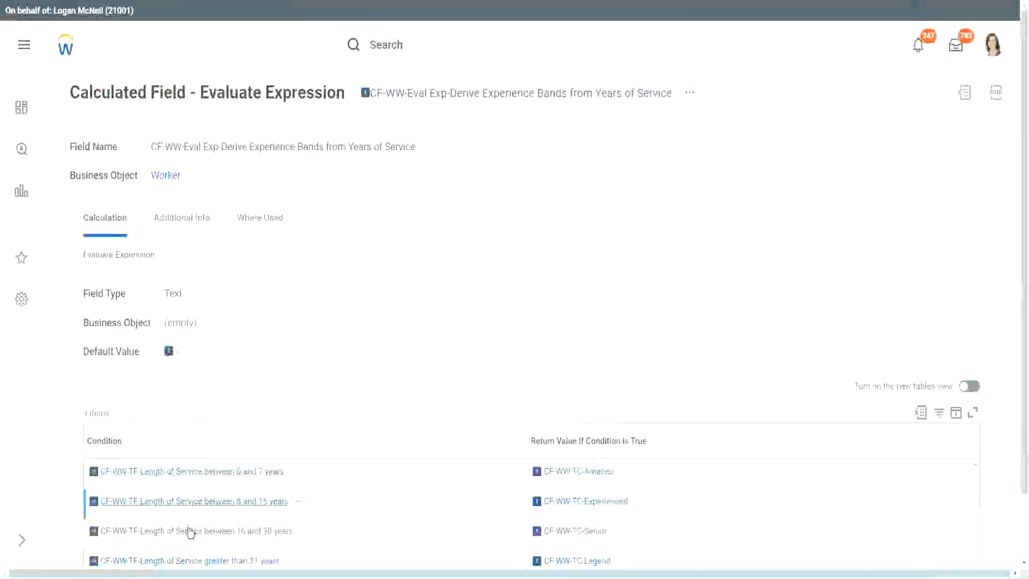
right_click(188, 528)
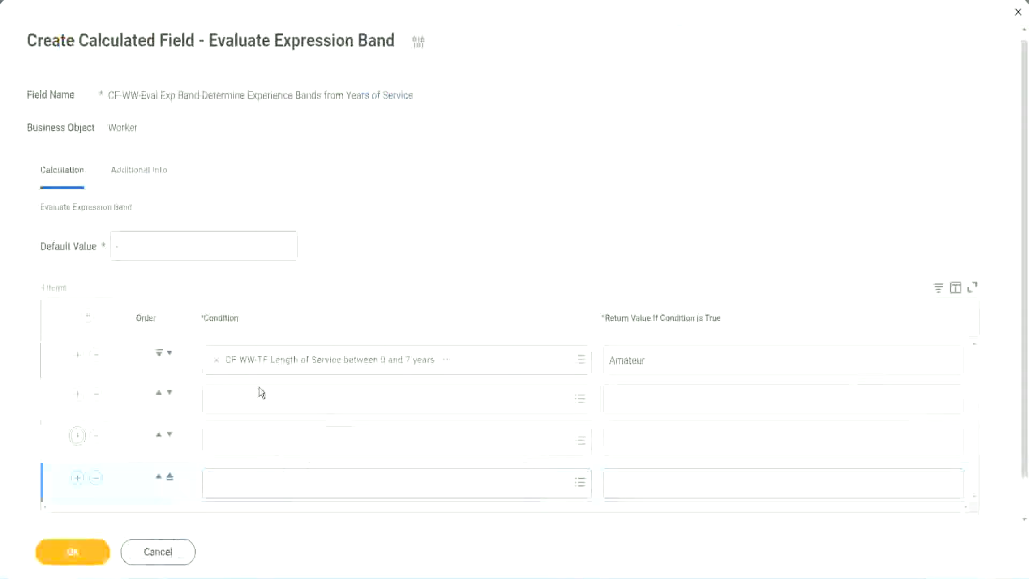
left_click(263, 397)
key("ctrl+v")
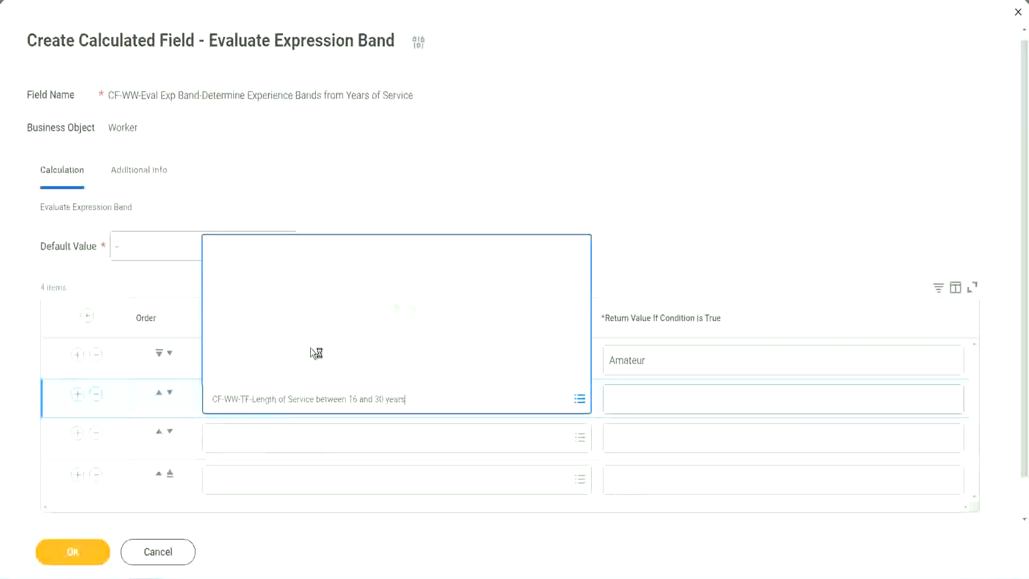
left_click(169, 393)
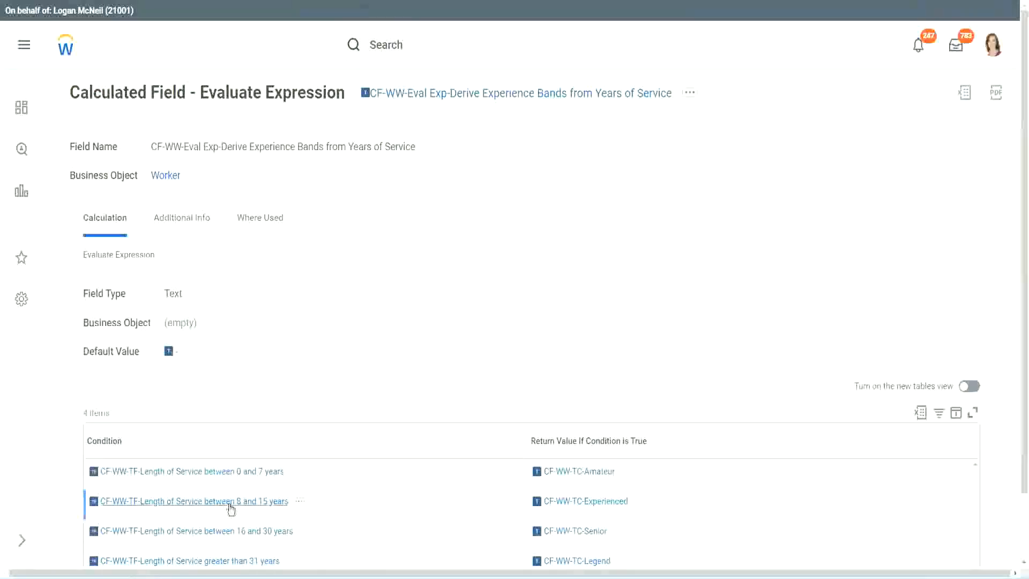
- Copy "CF-WW-TF-Length of Service between 8 and 15 years" from the existing calculated field into the second row's condition
right_click(230, 505)
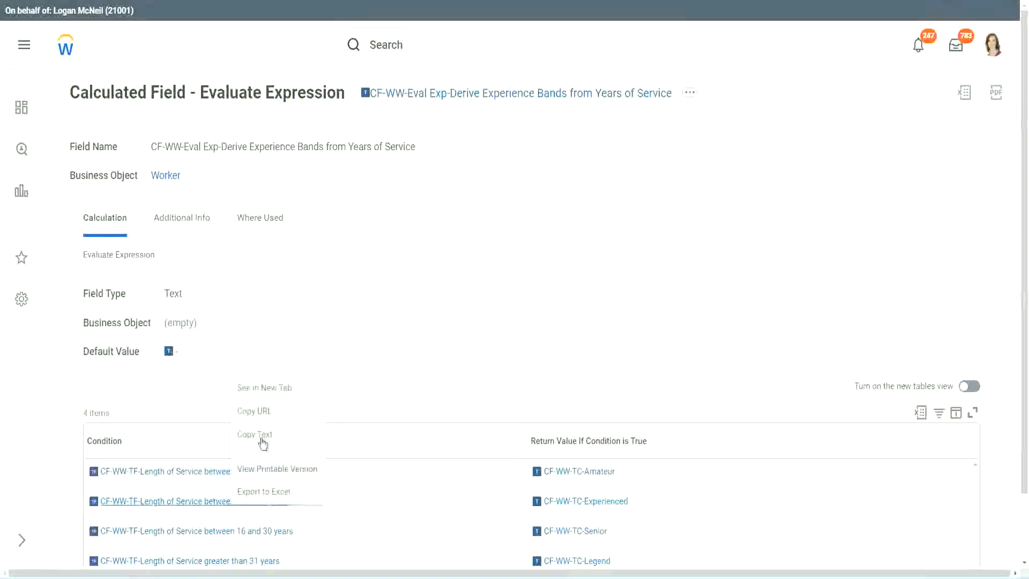
left_click(262, 388)
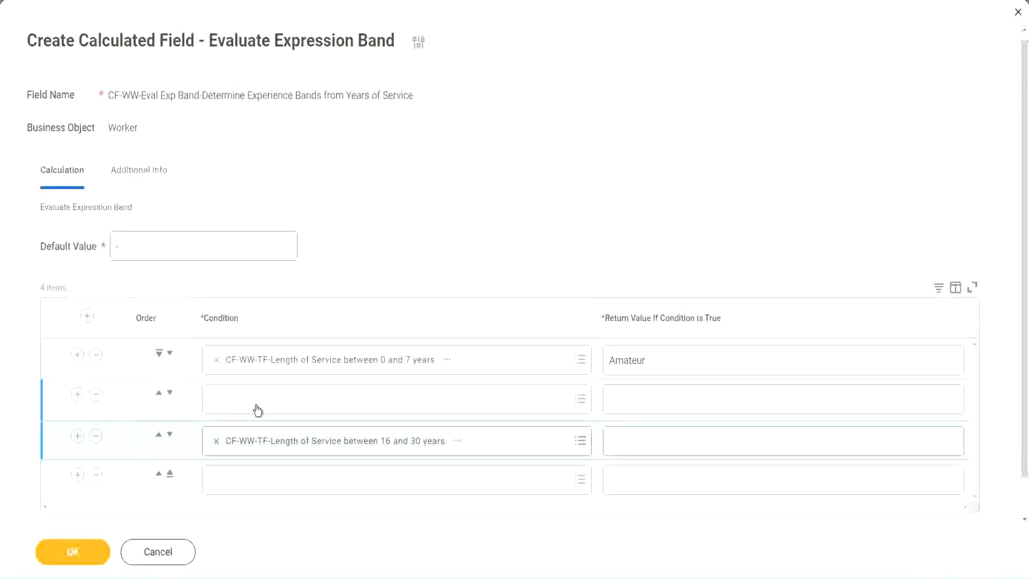
left_click(257, 410)
type("CF-WW-TF-Length of Service between 8 and 15 years")
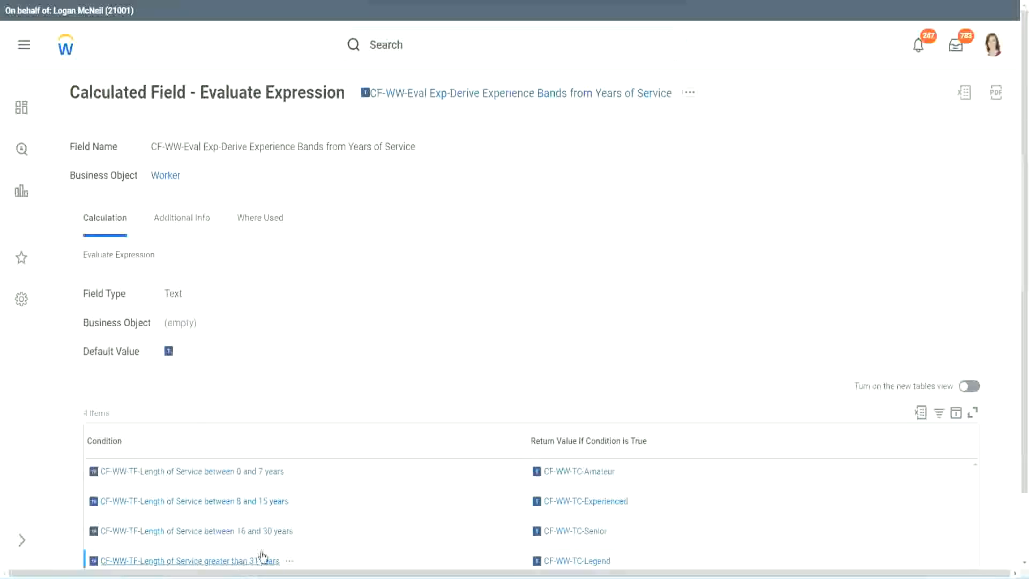
- Copy "CF-WW-TF-Length of Service greater than 31 years" from the existing calculated field into the last row's condition
right_click(263, 554)
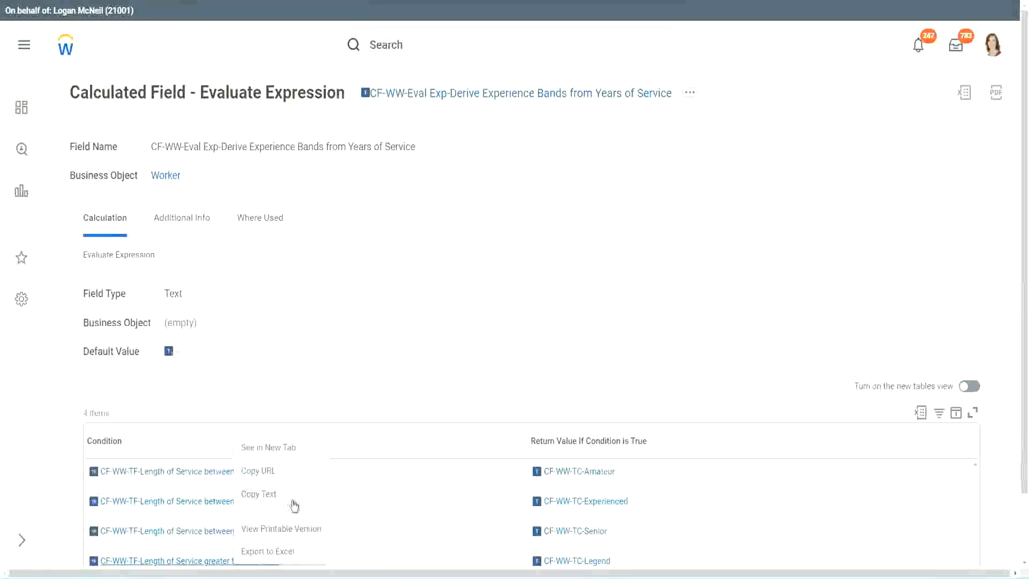
left_click(294, 500)
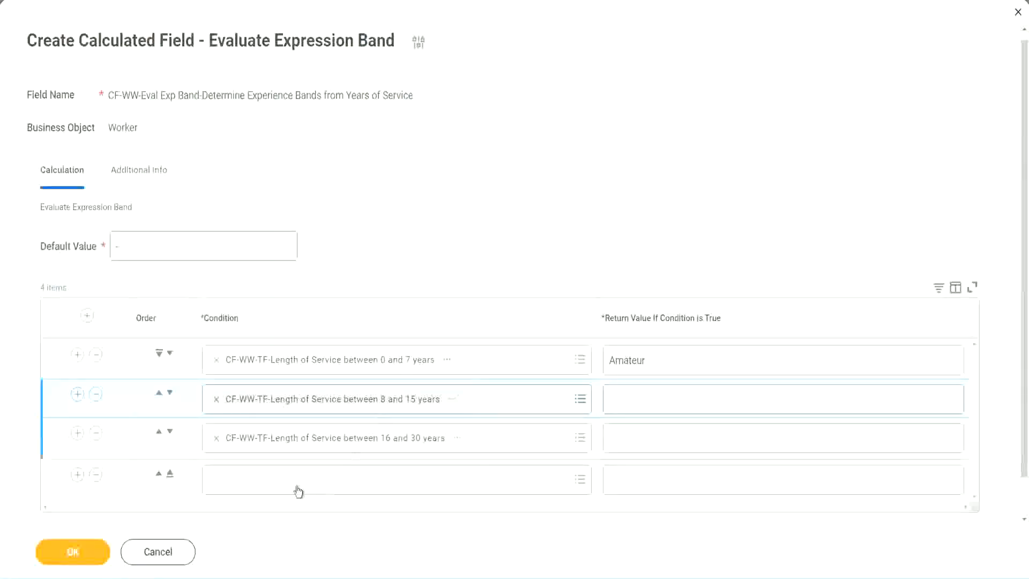
type("CF-WW-TF-Length of Service greater than 31 years")
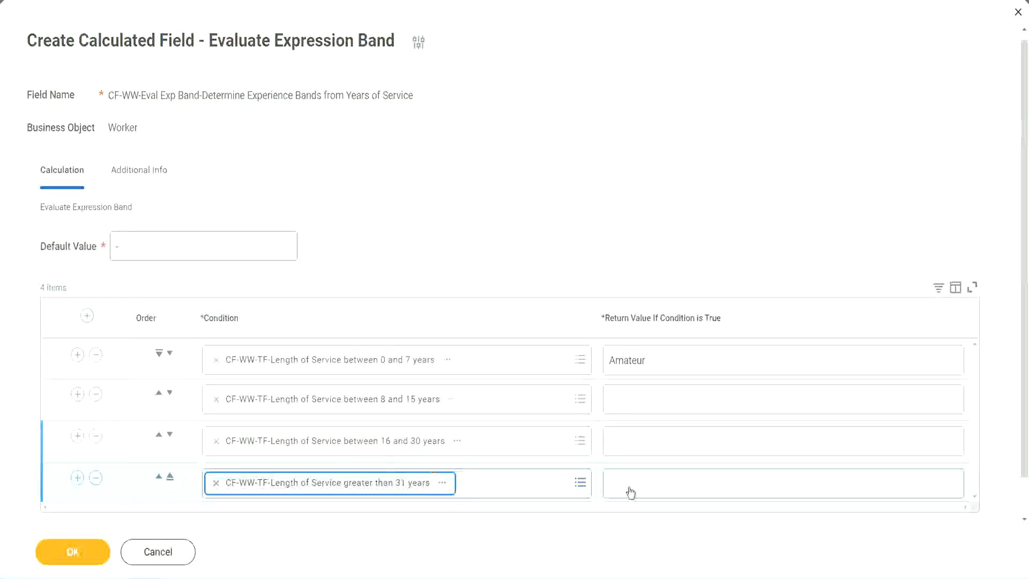
- Enter return values "Legend" for over 31 years, "Senior" for 16 to 30 and "Experienced" for 8 to 15, and save the calculated field
left_click(674, 482)
type("Le")
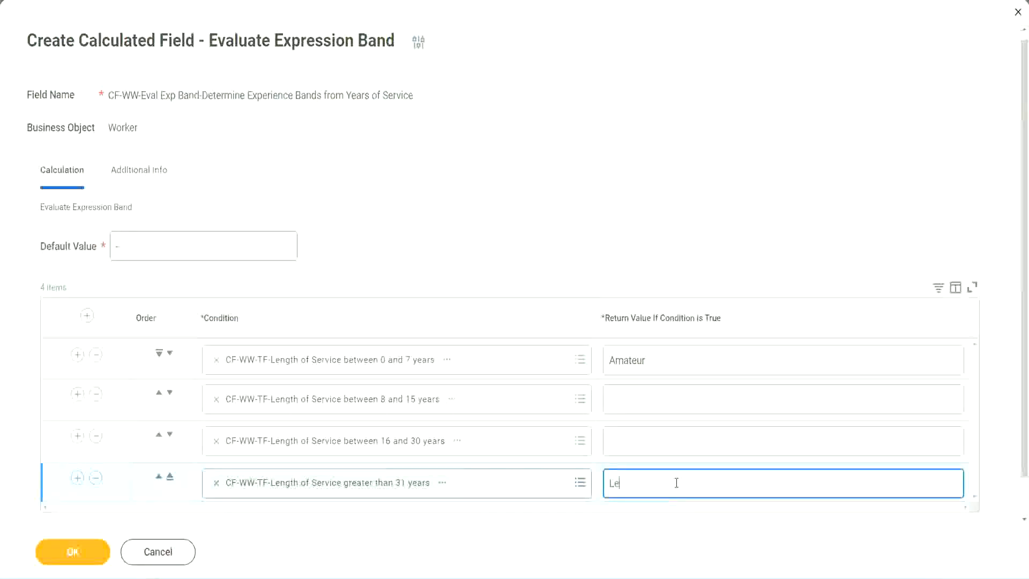
type("gend")
left_click(632, 439)
type("S")
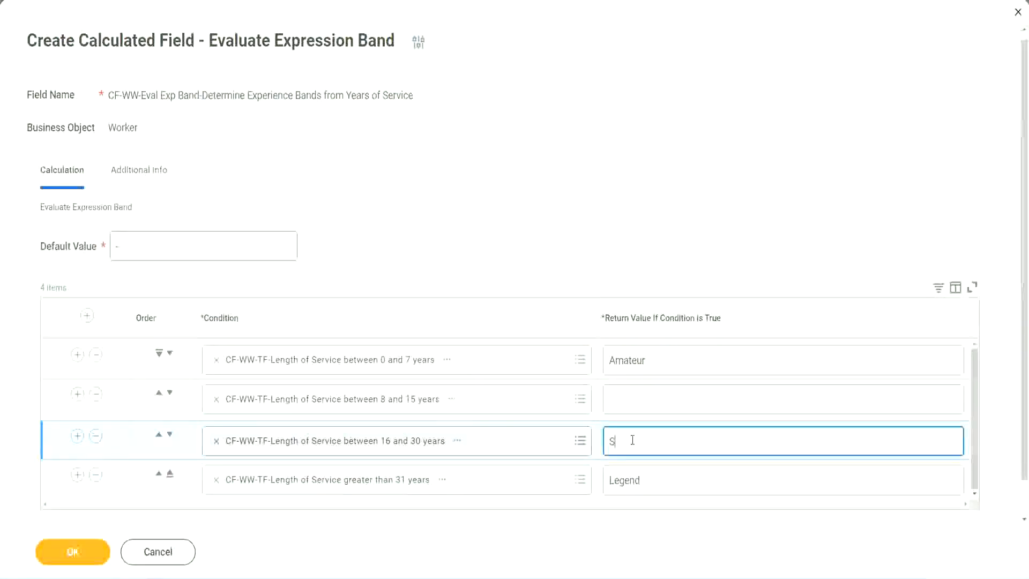
type("enior")
left_click(649, 400)
type("Ex")
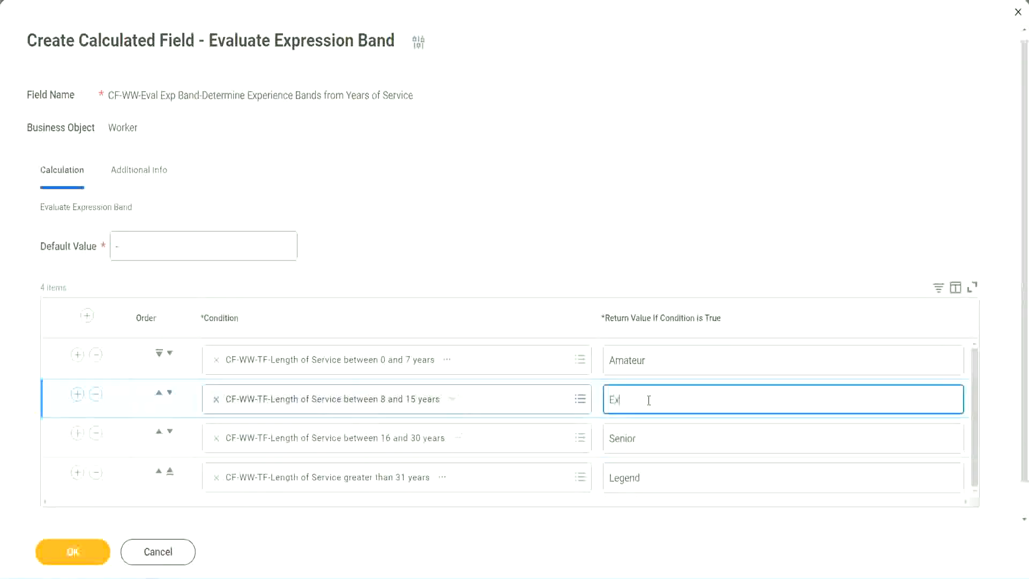
type("perienced")
left_click(72, 552)
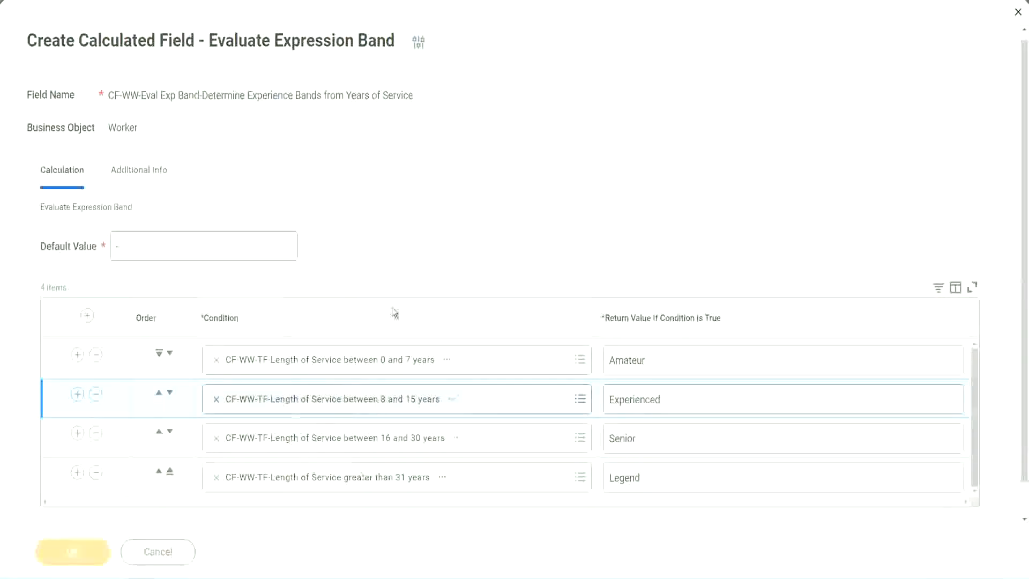
scroll(353, 329, "down", 3)
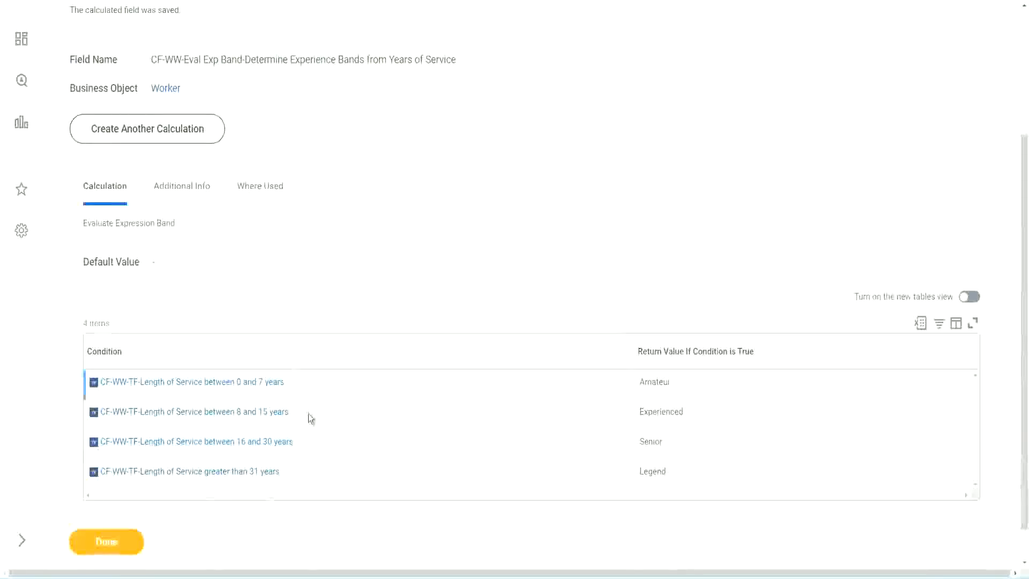
- Review the four length-of-service conditions and their return values in the saved calculated field, and copy the field's name
double_click(657, 382)
double_click(653, 411)
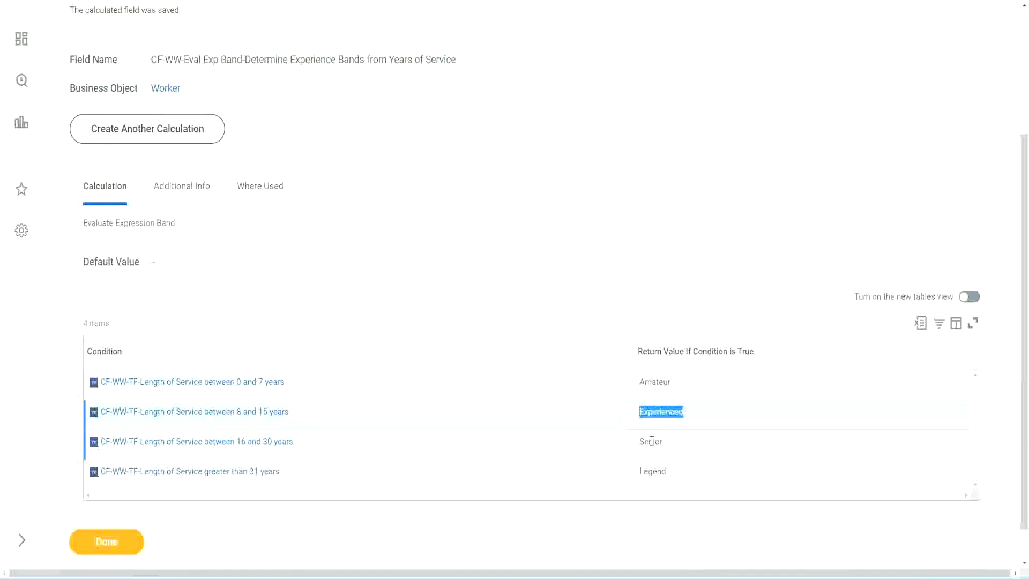
double_click(650, 441)
left_click(655, 469)
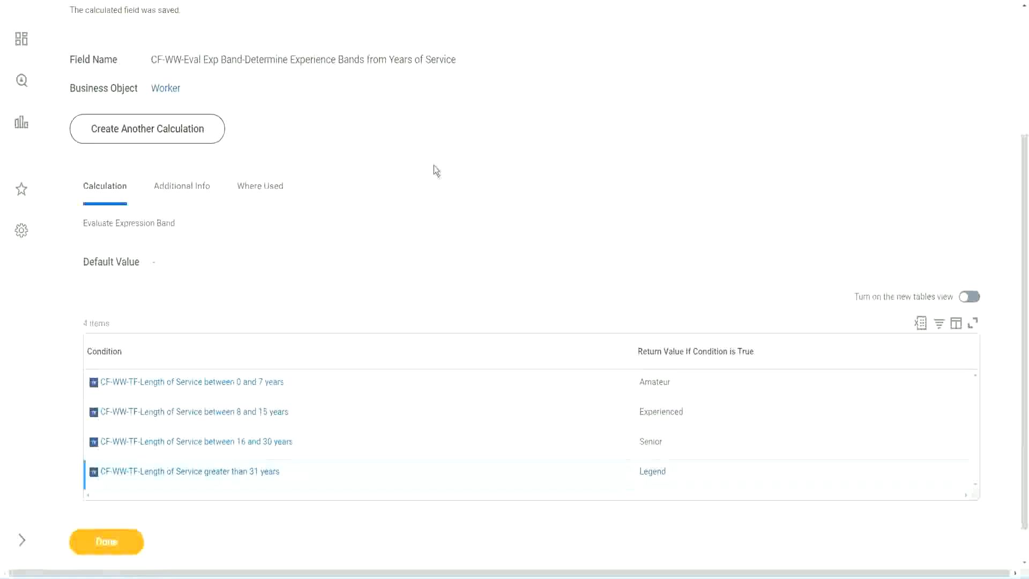
scroll(436, 170, "up", 3)
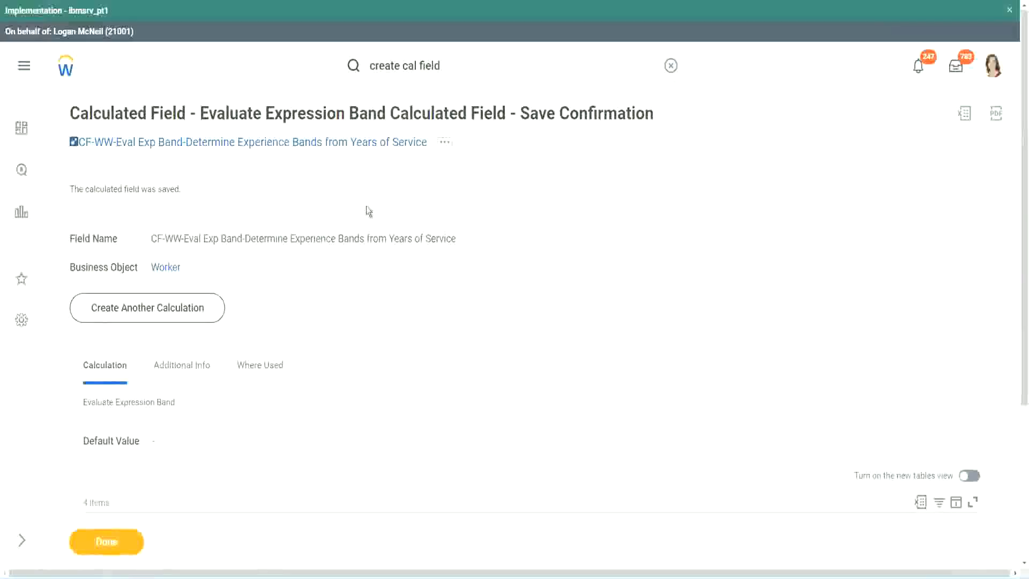
right_click(337, 143)
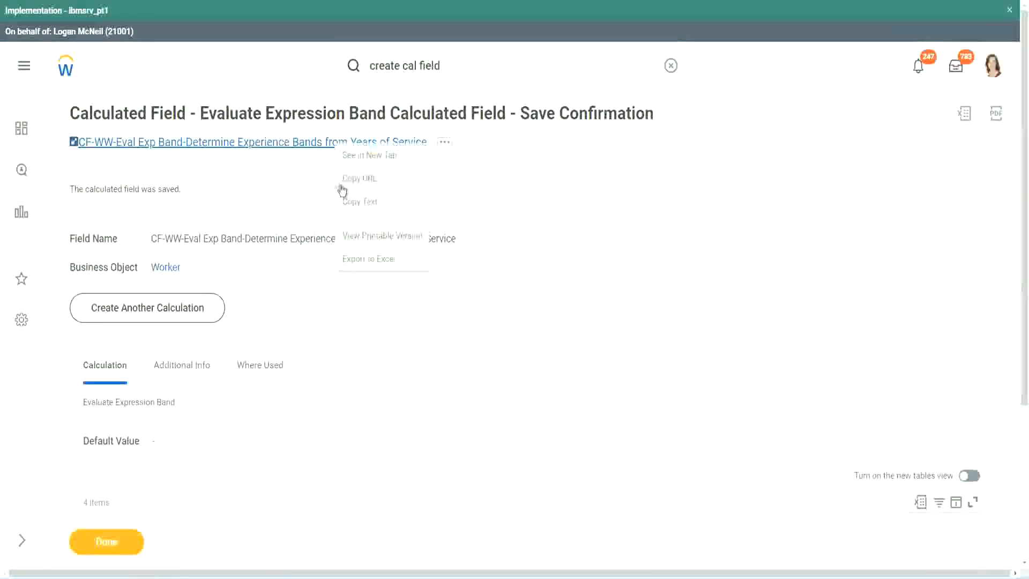
left_click(358, 203)
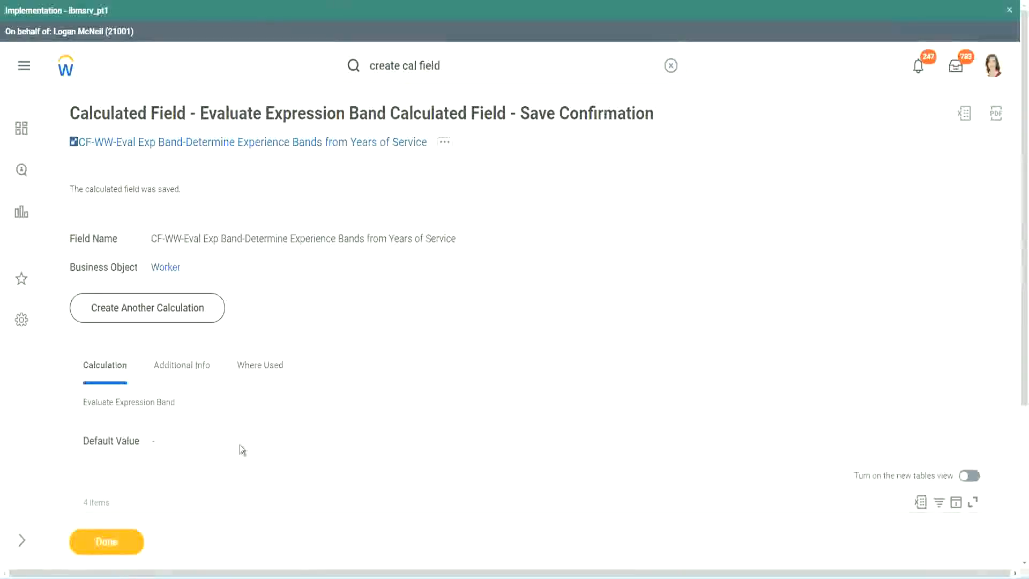
scroll(341, 417, "down", 3)
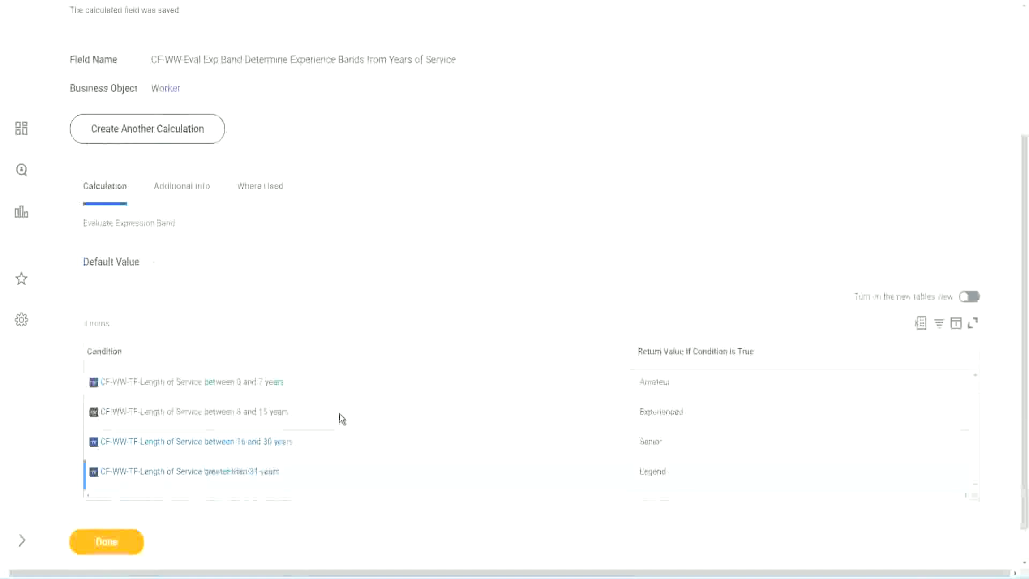
scroll(340, 413, "down", 1)
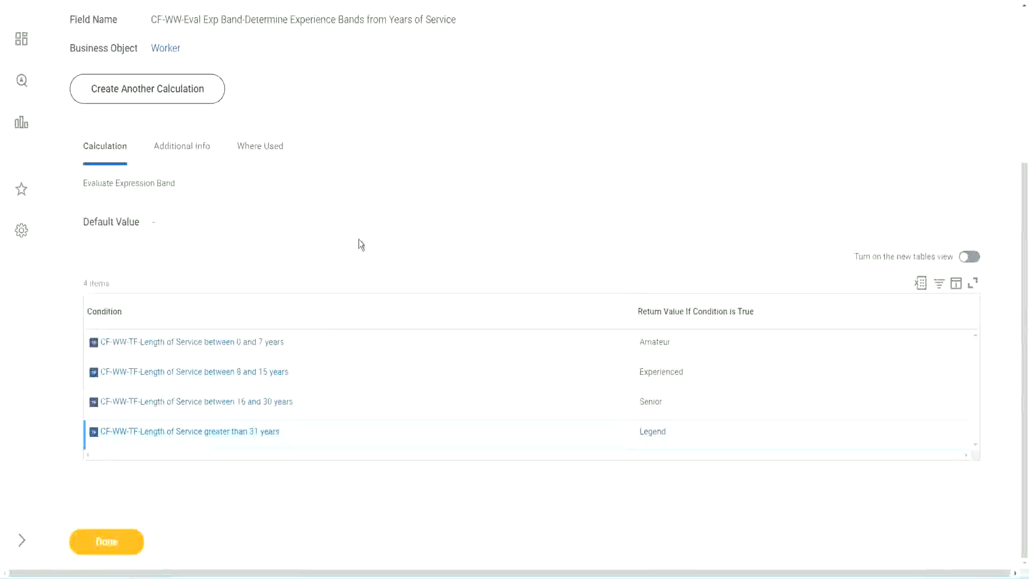
scroll(358, 240, "up", 3)
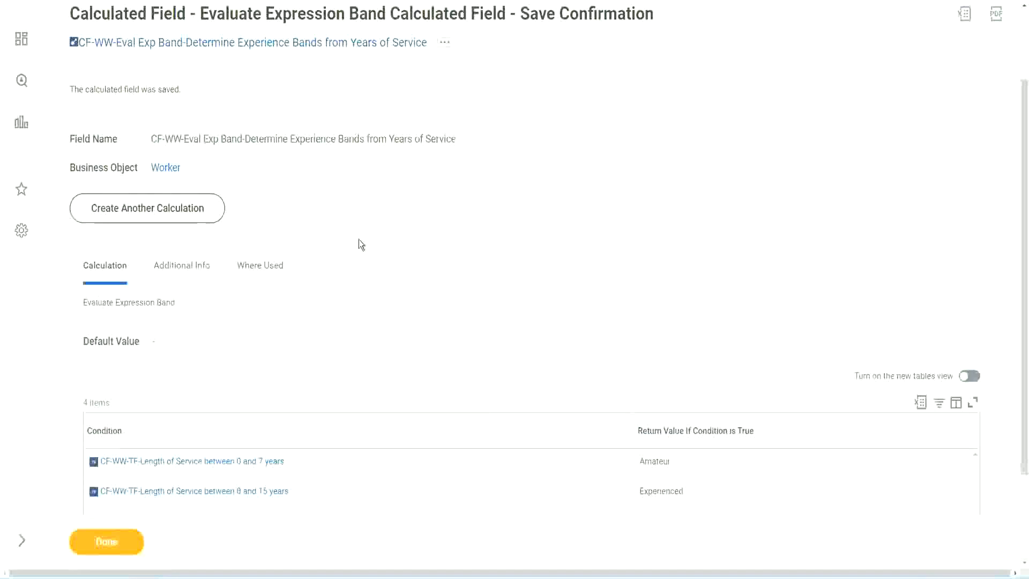
scroll(358, 239, "down", 3)
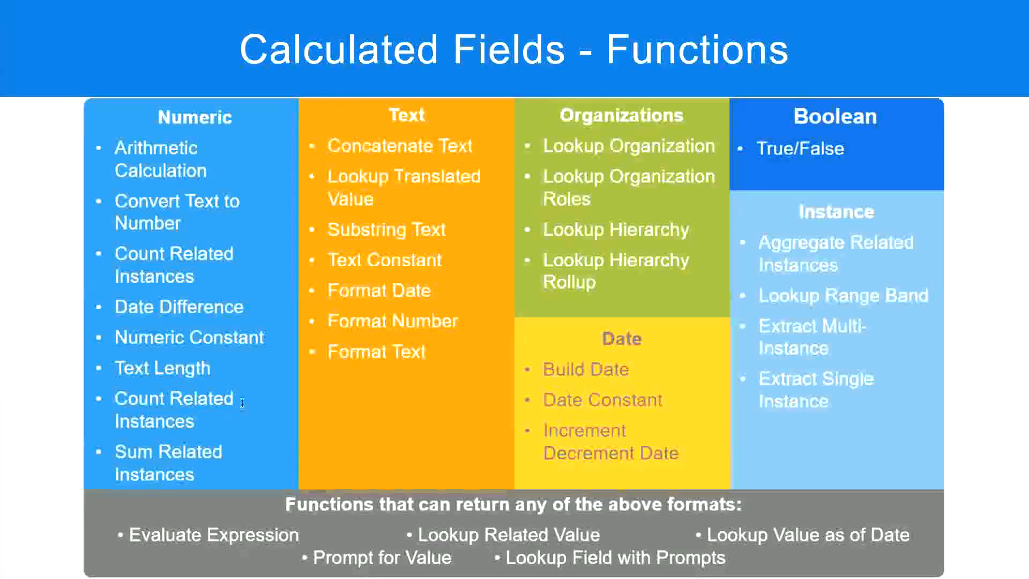
- Switch to the Notepad++ notes to check the experience bands, and return to the saved calculated field in Workday
key("alt+Tab")
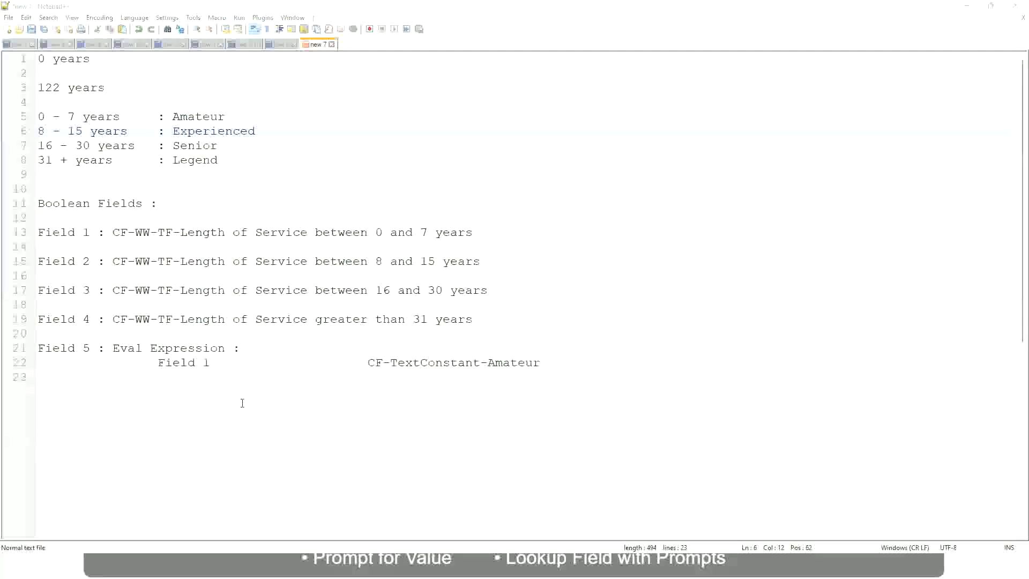
key("alt+Tab")
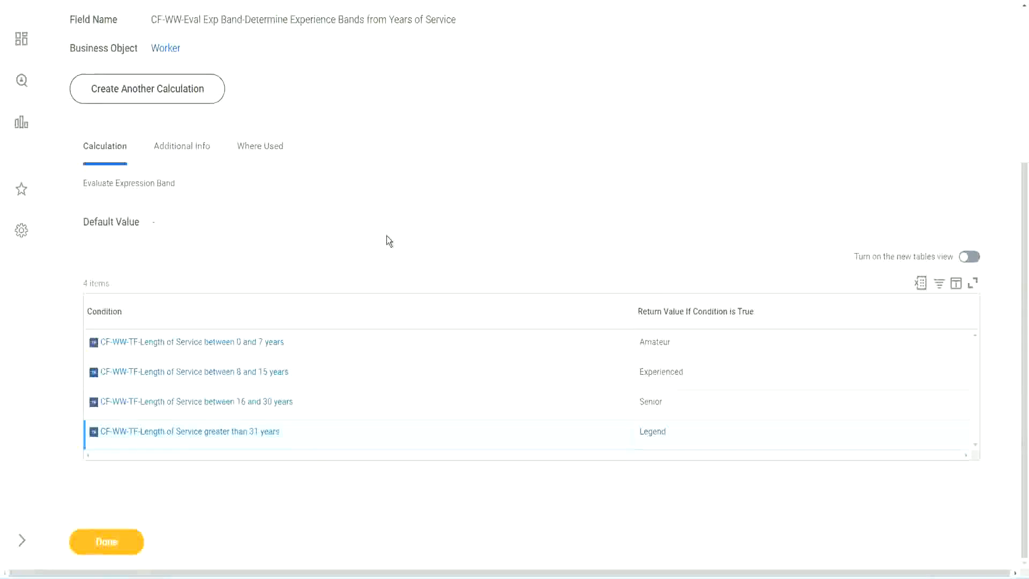
scroll(389, 241, "up", 2)
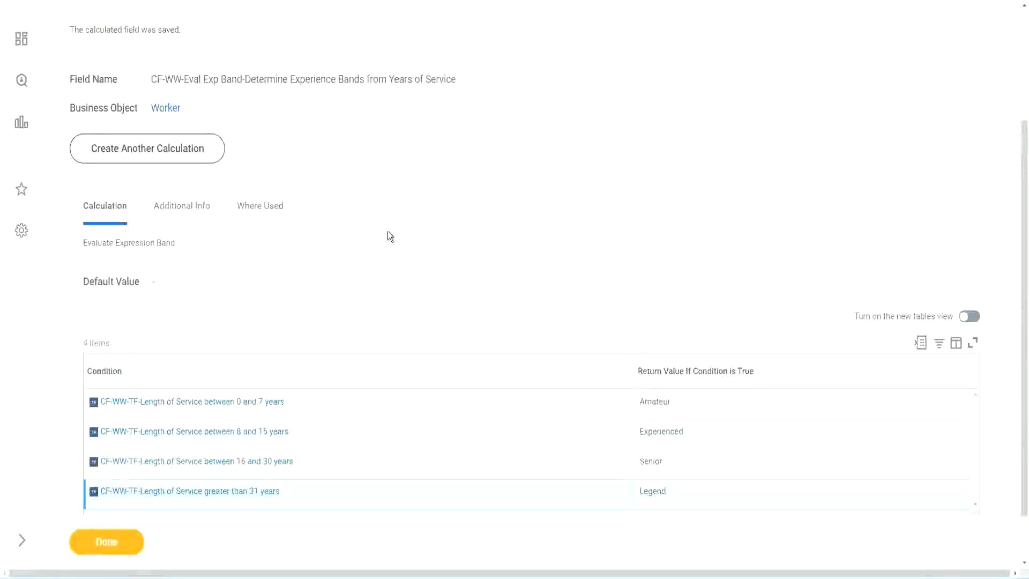
scroll(386, 235, "up", 3)
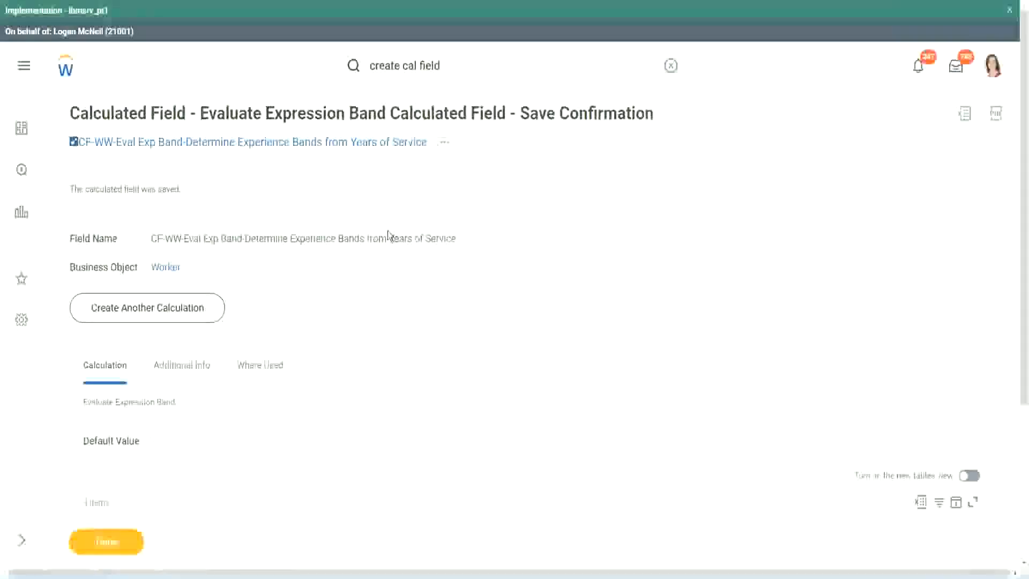
scroll(386, 234, "down", 4)
- Finish with the save confirmation and open the WW Employee Details custom report for editing
left_click(107, 546)
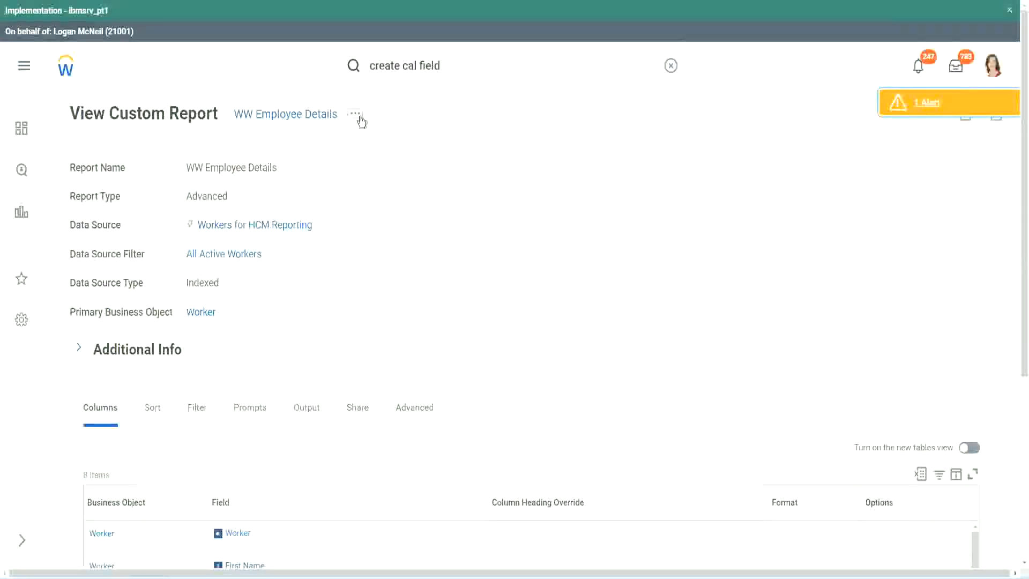
left_click(355, 113)
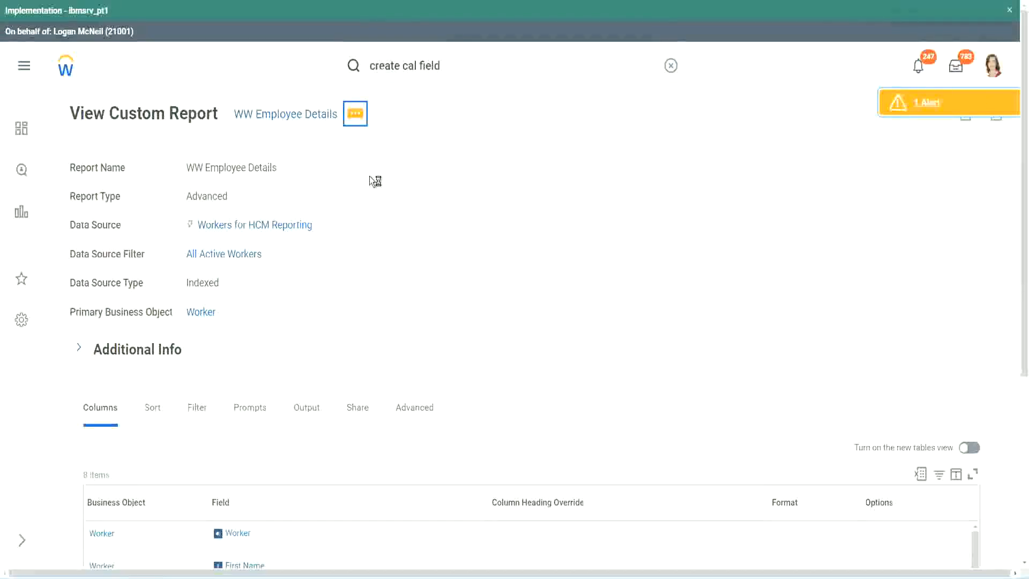
mouse_move(407, 171)
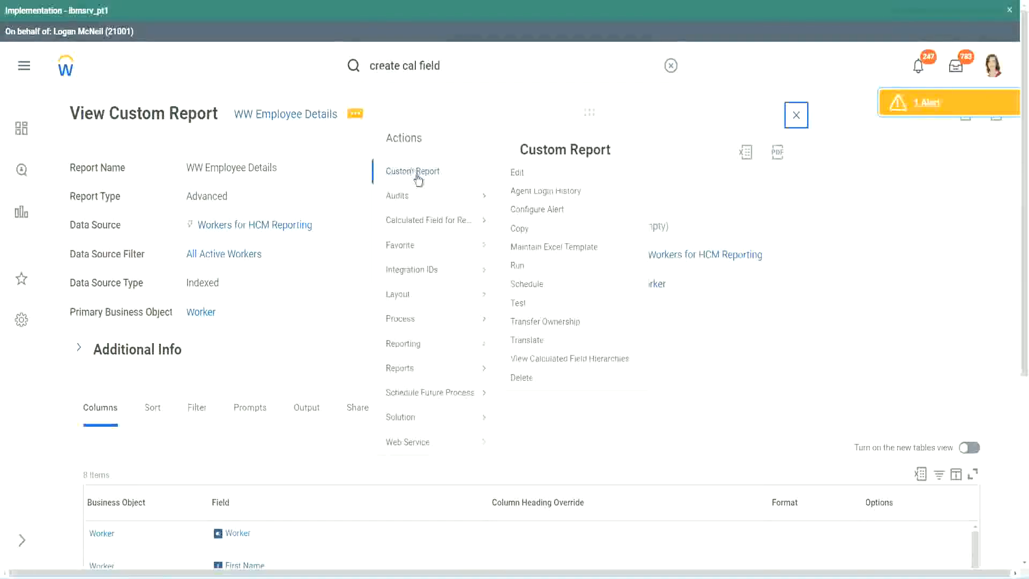
left_click(523, 174)
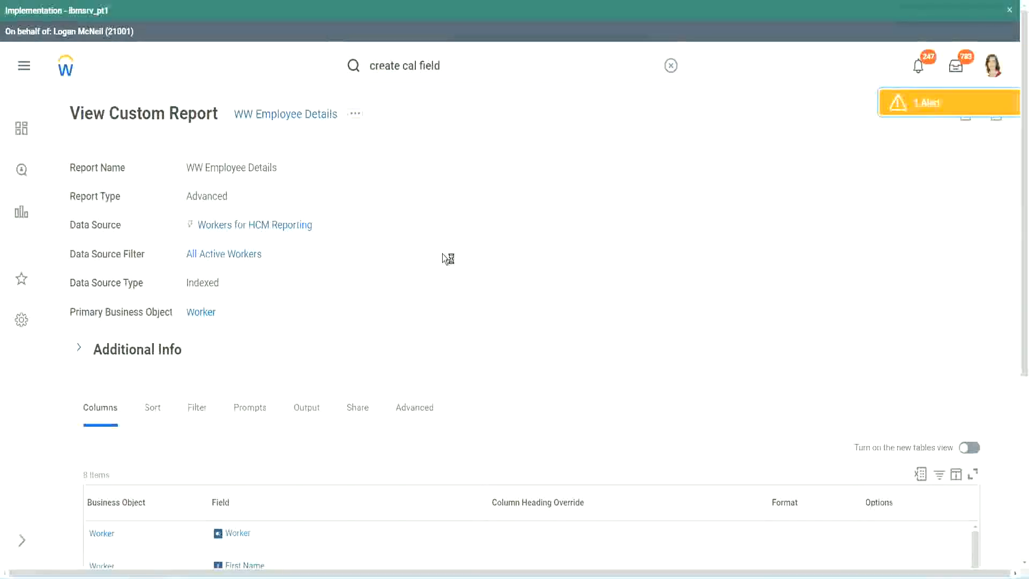
scroll(442, 253, "down", 1)
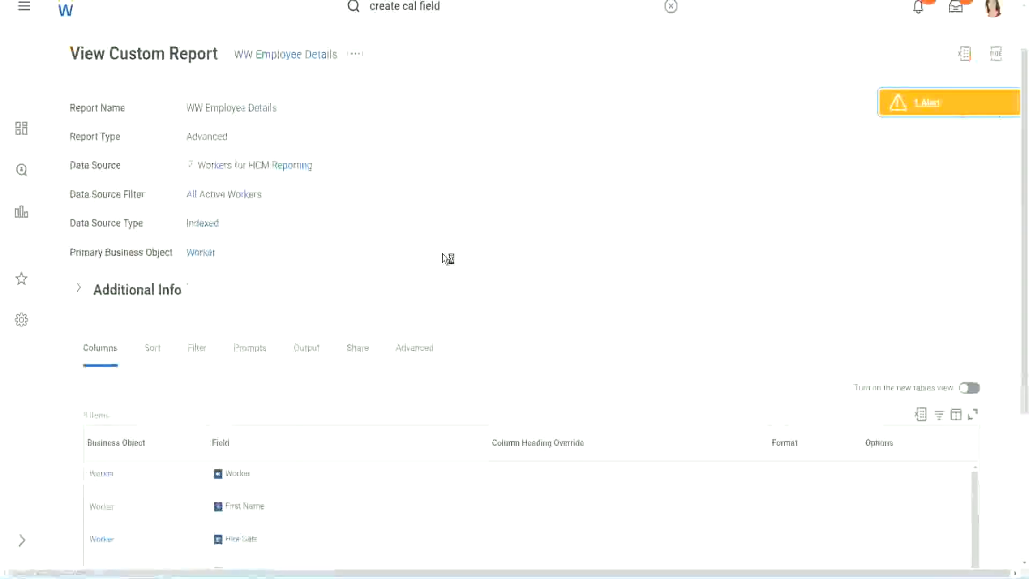
scroll(442, 253, "down", 4)
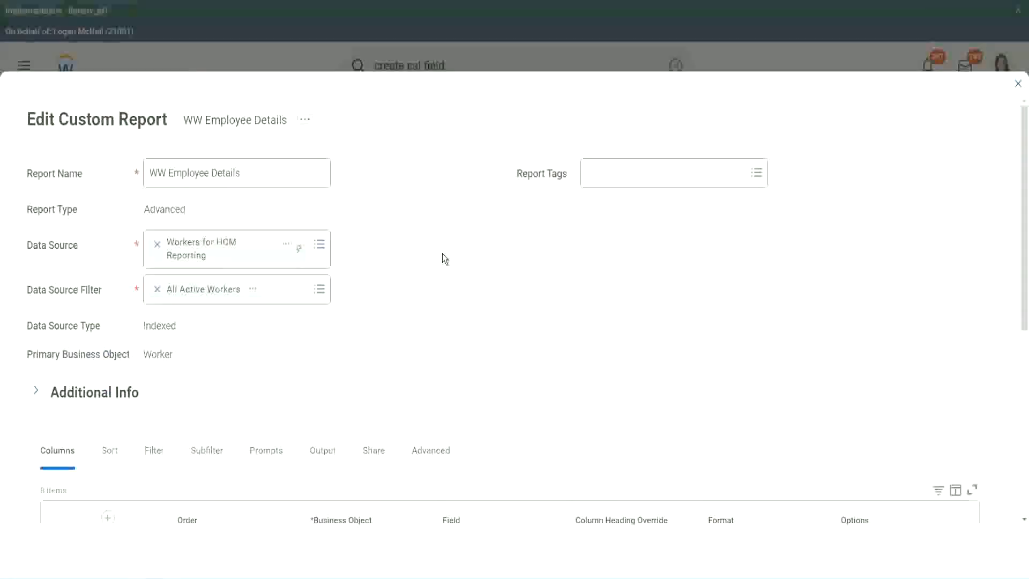
- Add a report column after the last row and enter the copied name "CF-WW-Eval Exp-Derive Experience Bands from Years of Service" as its field search
scroll(375, 448, "down", 8)
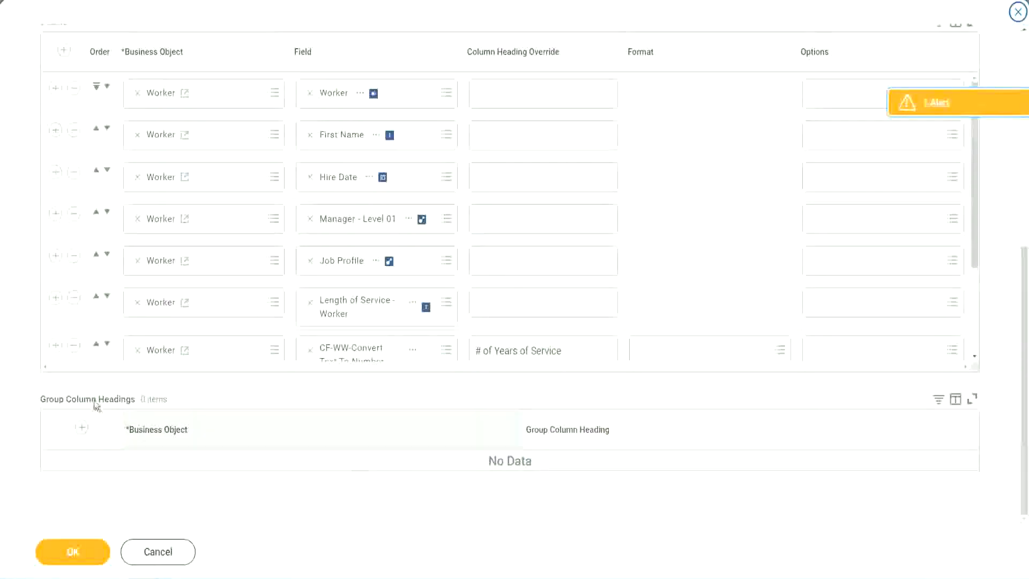
scroll(190, 298, "down", 2)
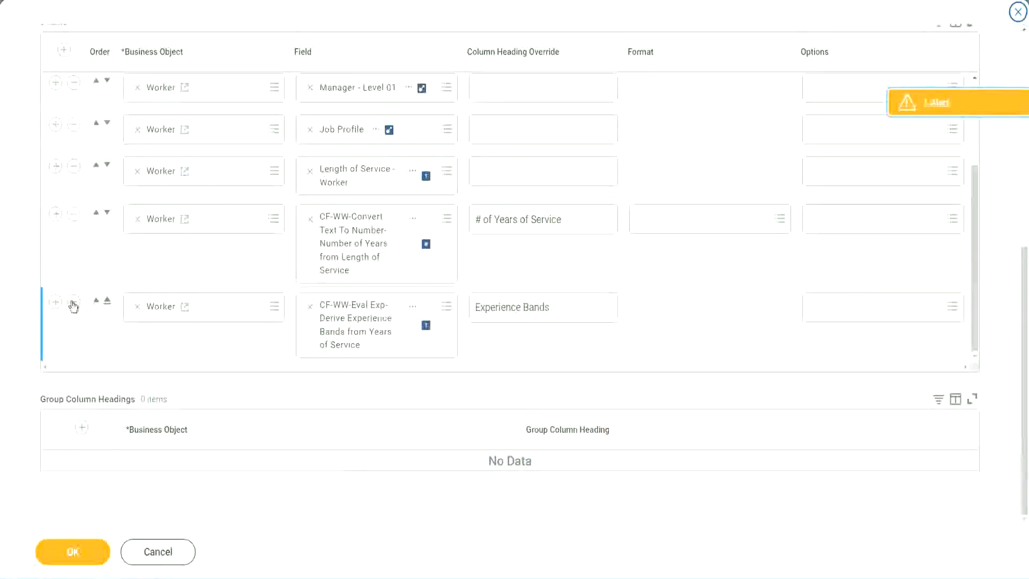
left_click(55, 301)
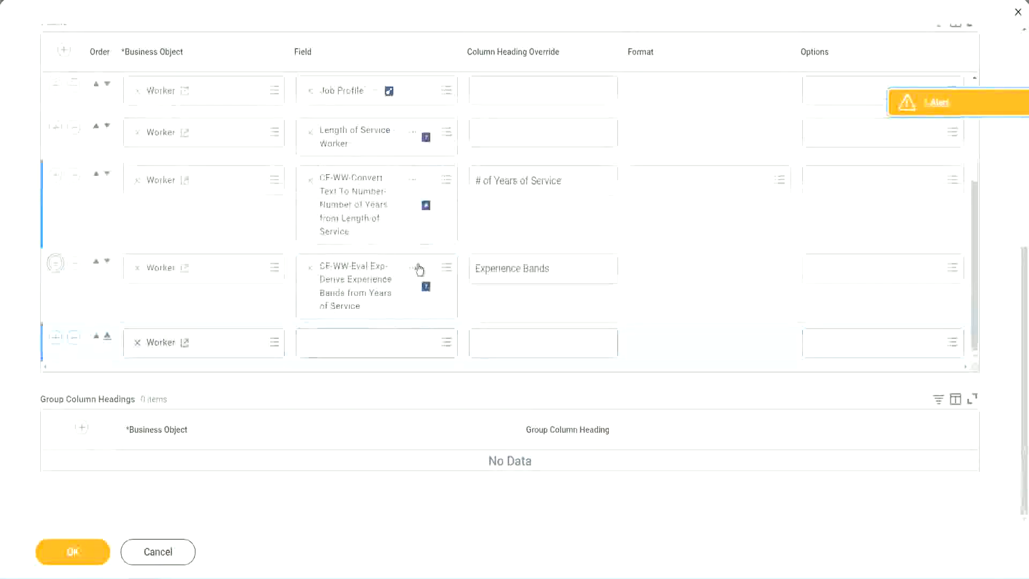
right_click(358, 289)
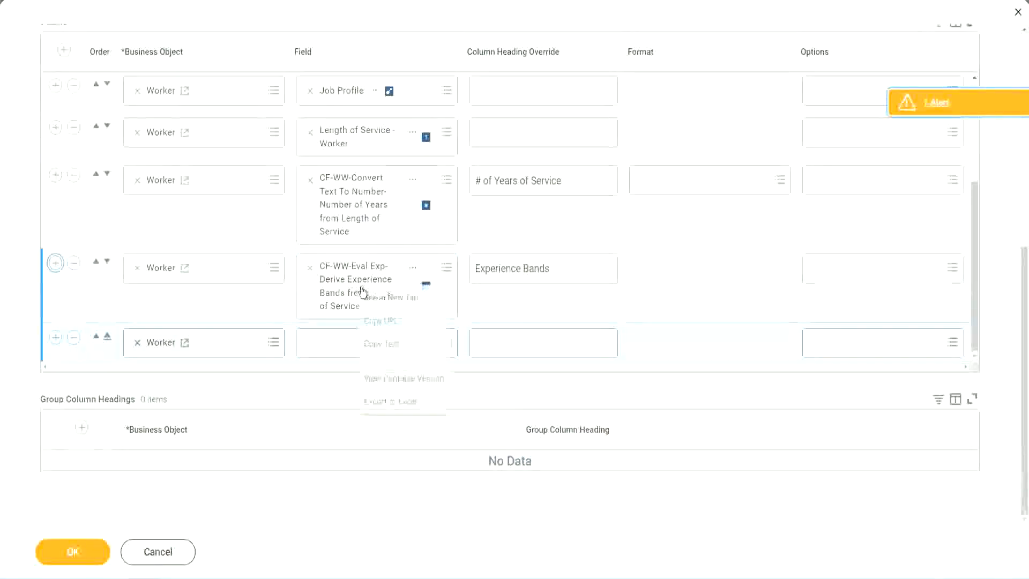
left_click(390, 344)
left_click(322, 348)
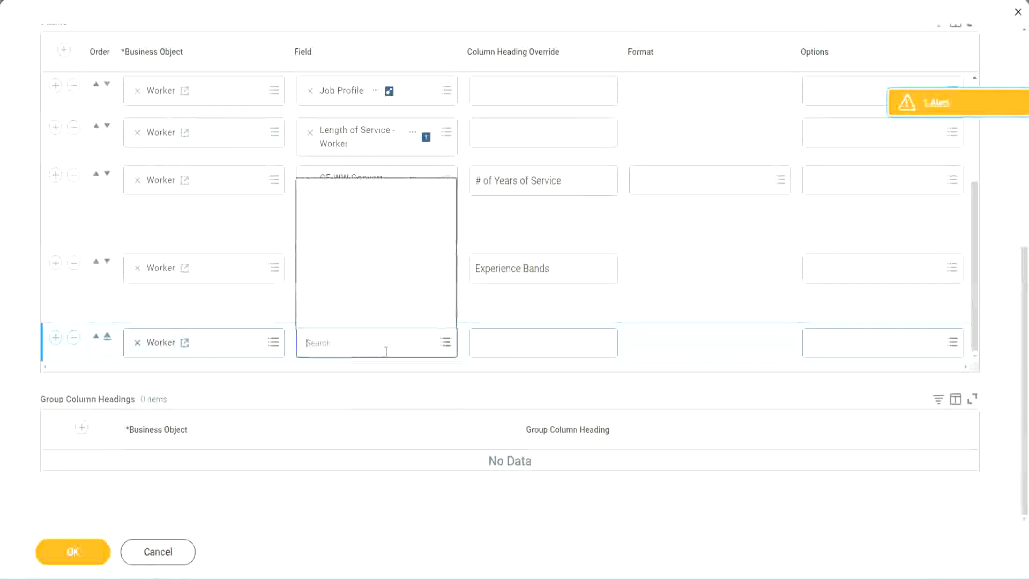
type("CF-WW-Eval Exp-Derive Experience Bands from Years of Service")
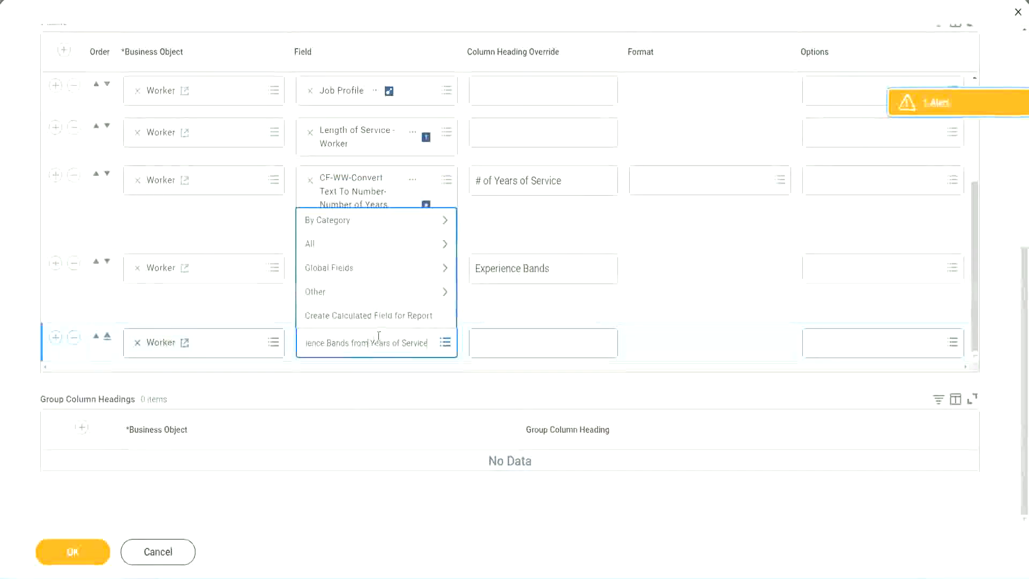
key("Return")
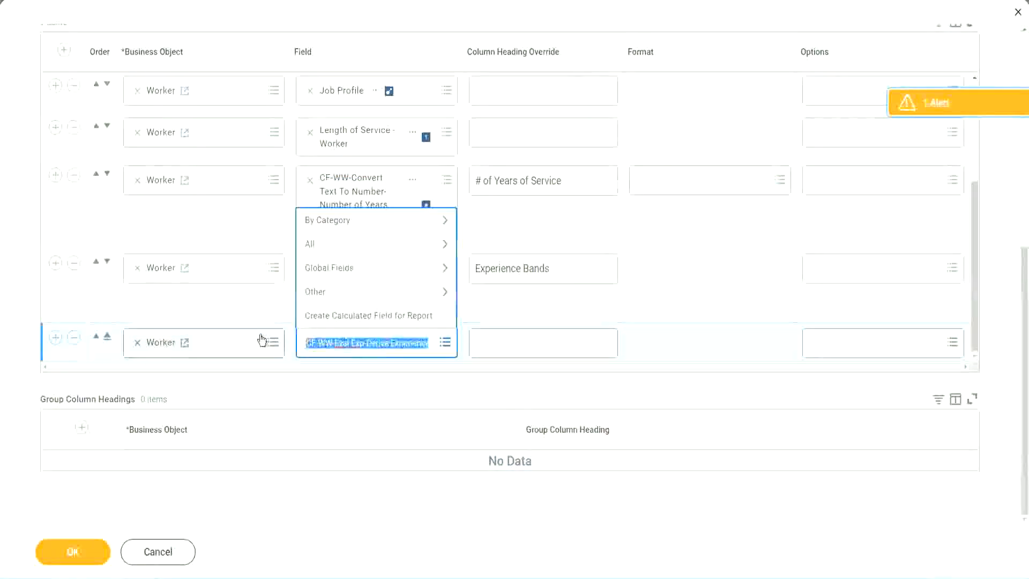
- Change the field search to "CF-WW-Eval Exp Band" and select "CF-WW-Eval Exp Band-Determine Experience Bands from Years of Service" for the new column
left_click(384, 351)
key("BackSpace")
type("Band")
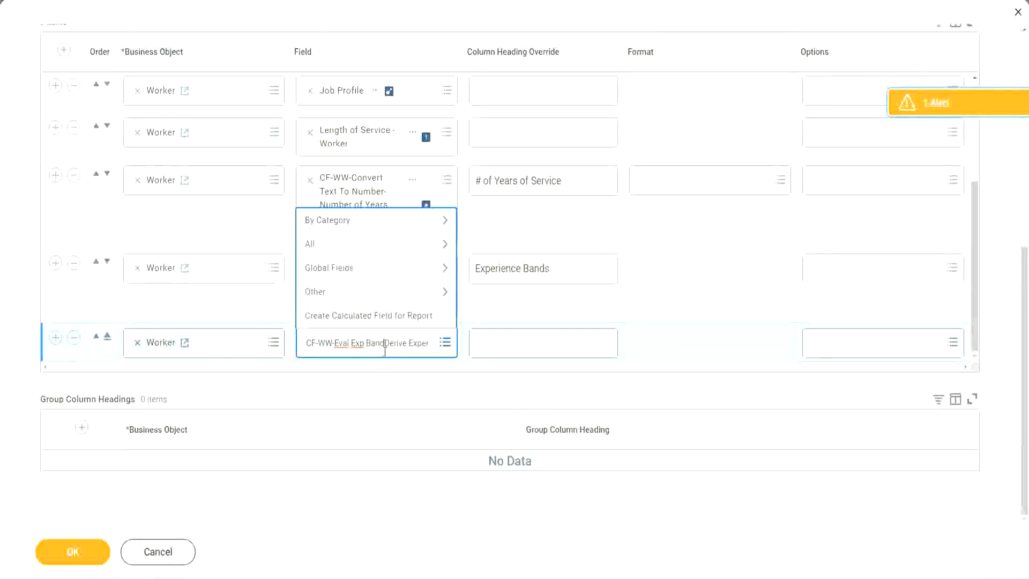
key("Delete")
key("Delete")
key("Delete")
key("Delete")
key("Delete")
key("Delete")
key("Delete")
key("Delete")
key("Delete")
key("Delete")
key("Delete")
key("Delete")
key("Delete")
key("Delete")
key("Delete")
key("Delete")
key("Delete")
key("Return")
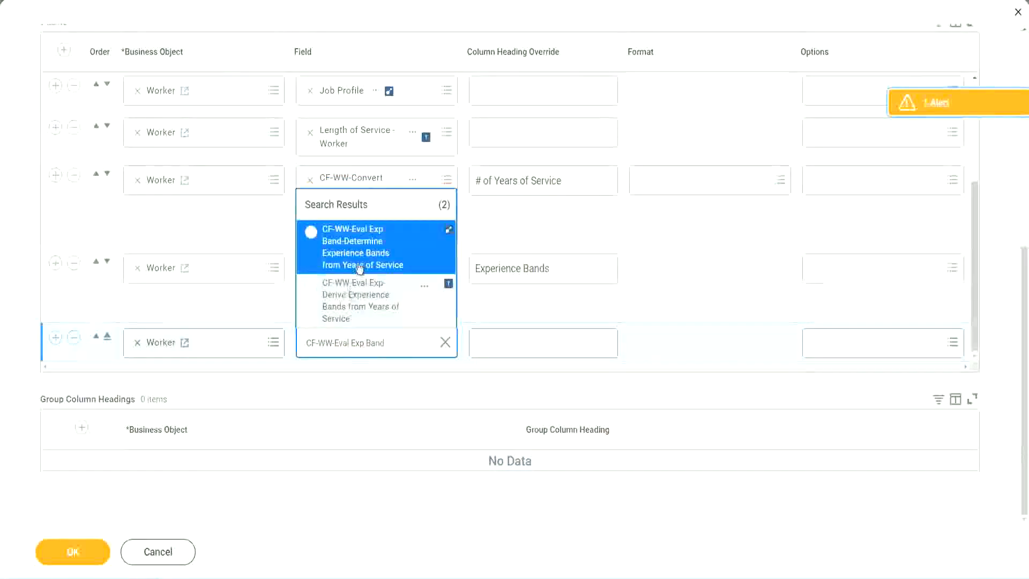
left_click(374, 250)
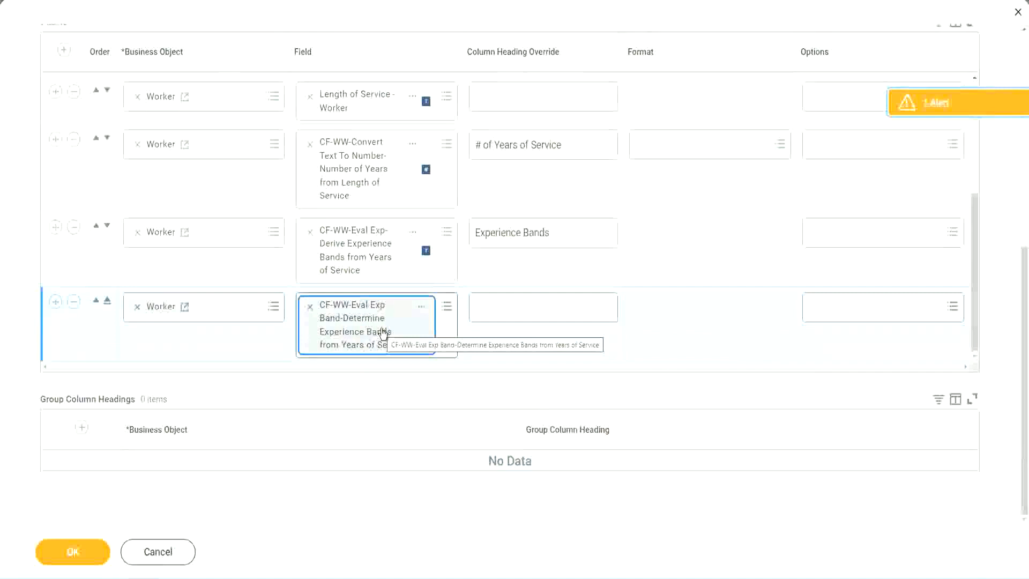
- Set the new column's heading override to "Experience Bands (Eval Exp Bands)", reusing the heading from the row above, and save the report
left_click(566, 234)
key("ctrl+c")
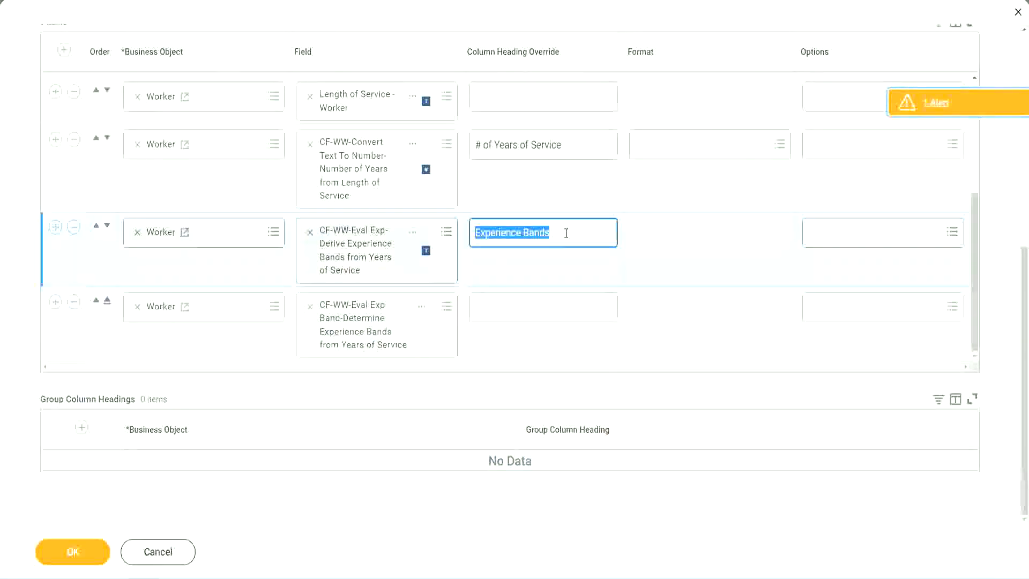
left_click(499, 306)
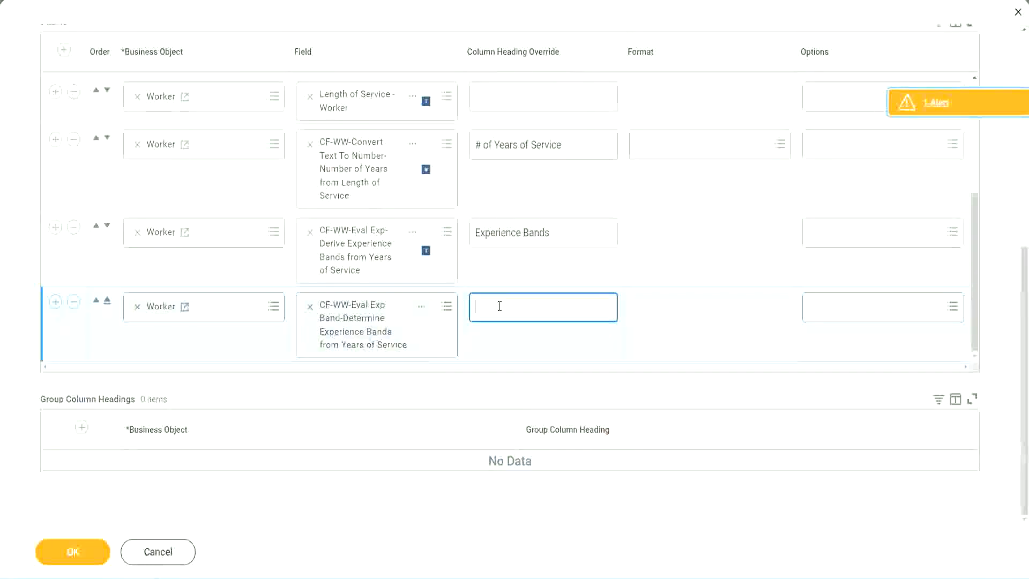
key("ctrl+v")
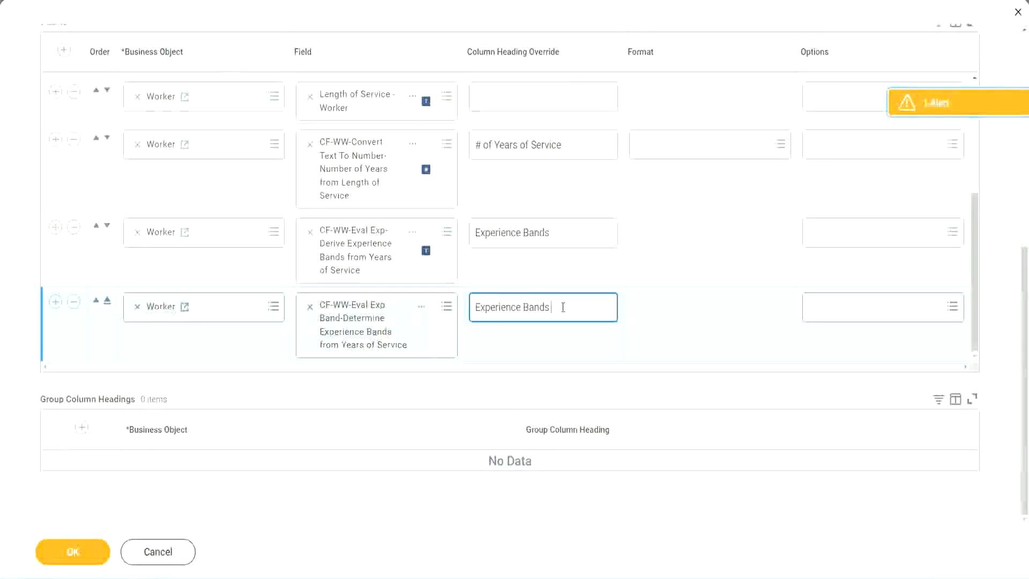
type("(Eval E")
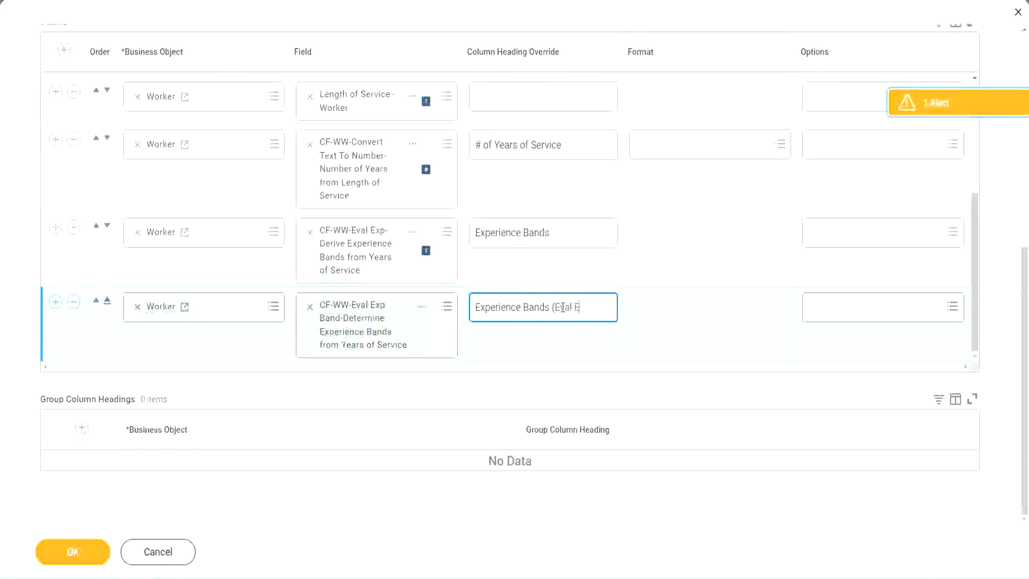
type("xp Bands)")
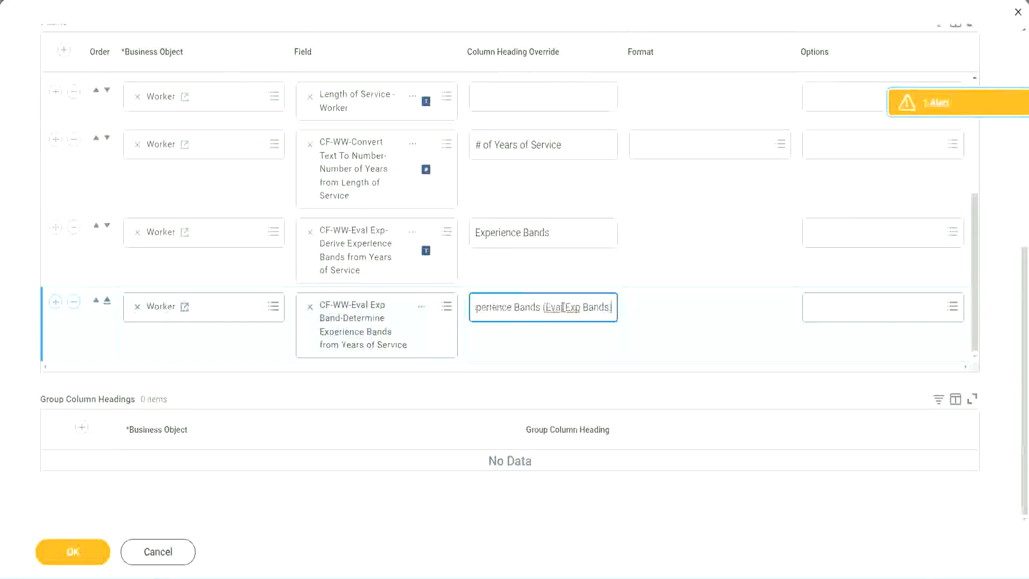
double_click(574, 307)
left_click(592, 304)
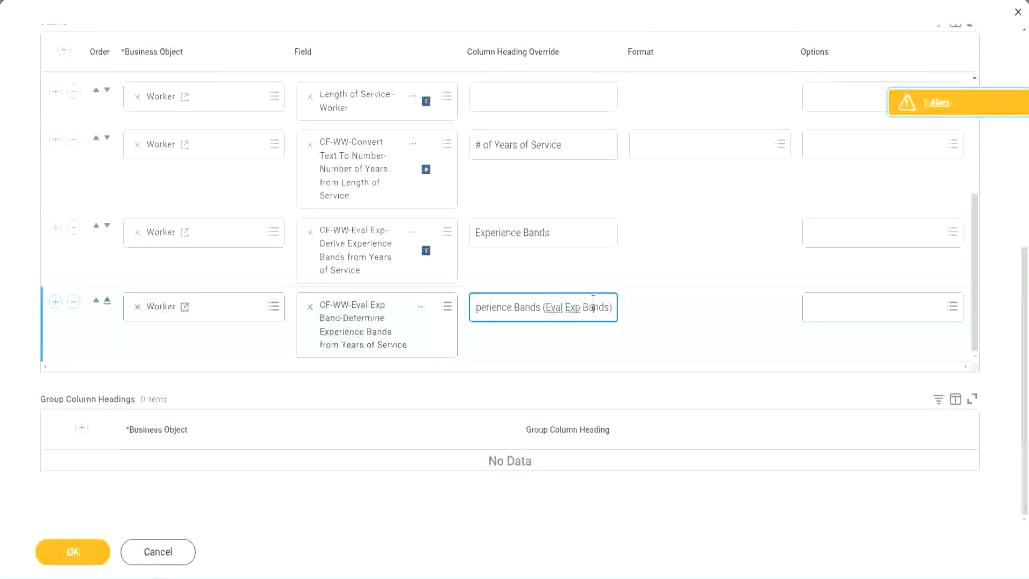
left_click(79, 554)
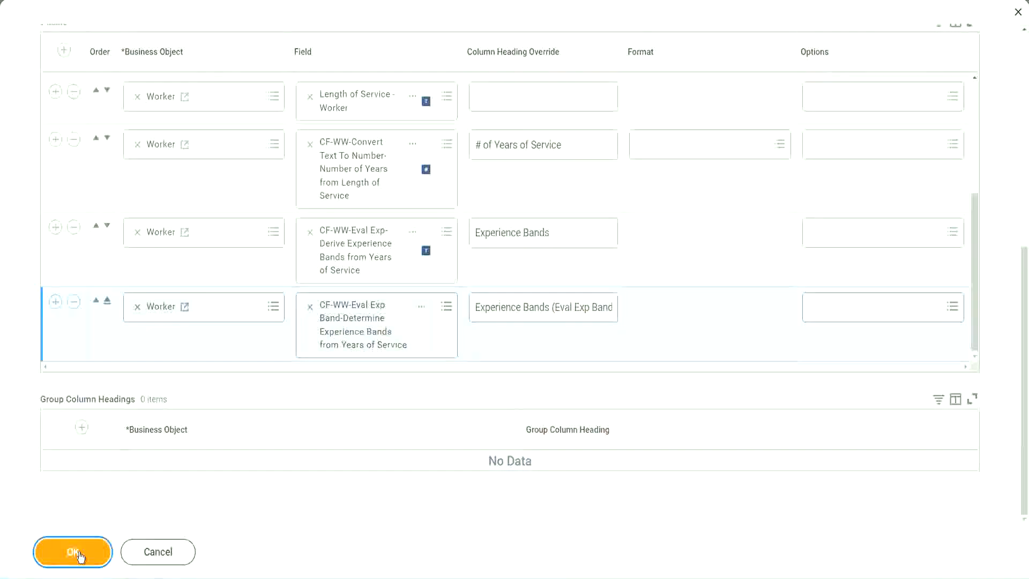